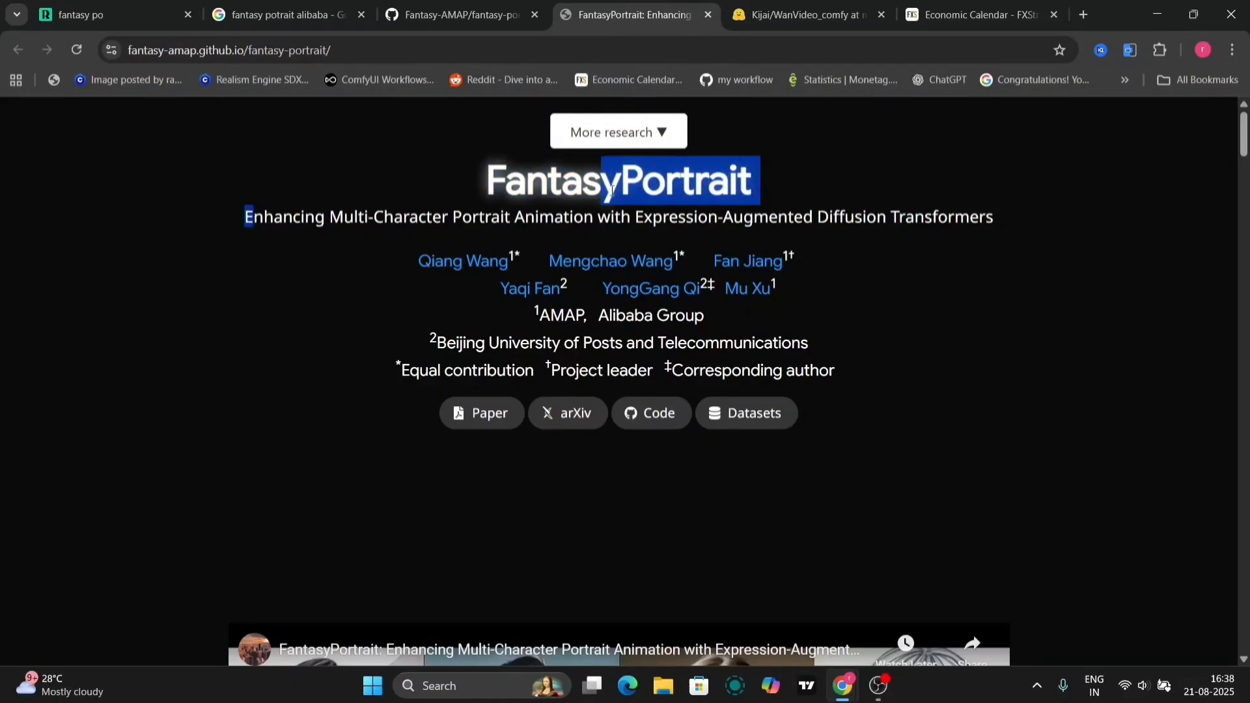
# Play two of the Multi-Character Portrait Animations samples with sound, viewing the man-and-woman clip in full screen.
pyautogui.click(911, 332)
pyautogui.scroll(-12, 911, 334)
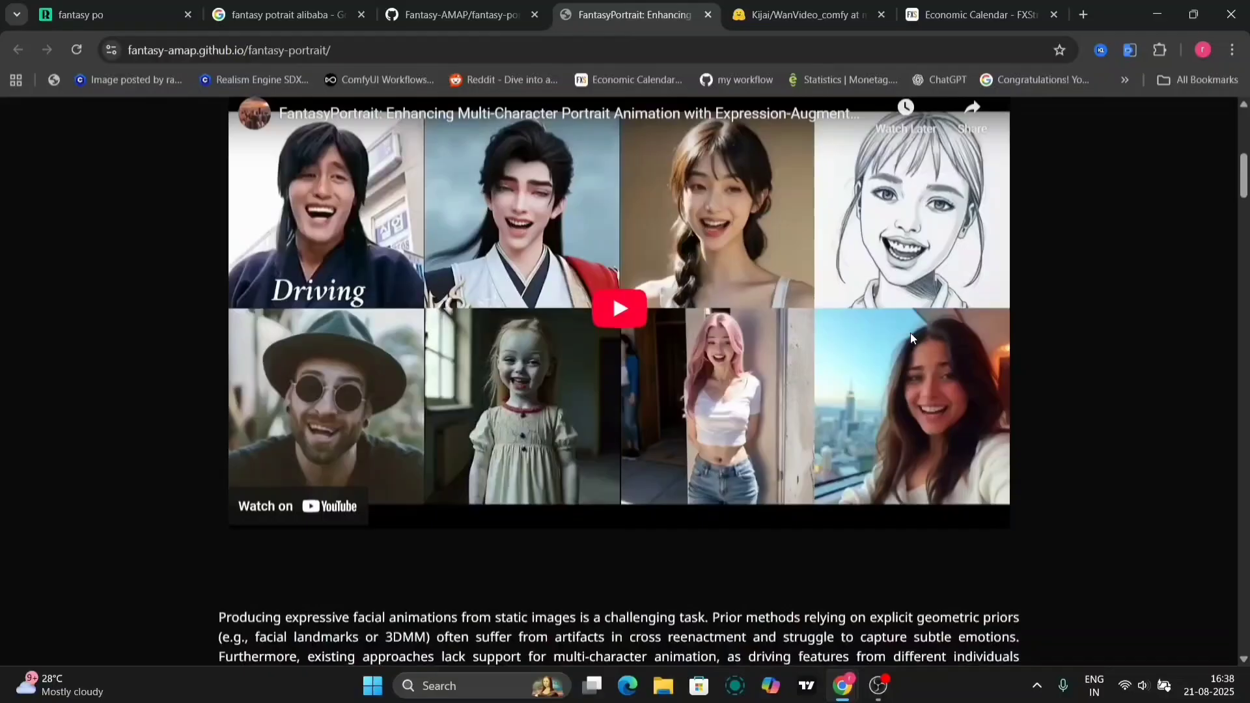
pyautogui.scroll(-7, 910, 332)
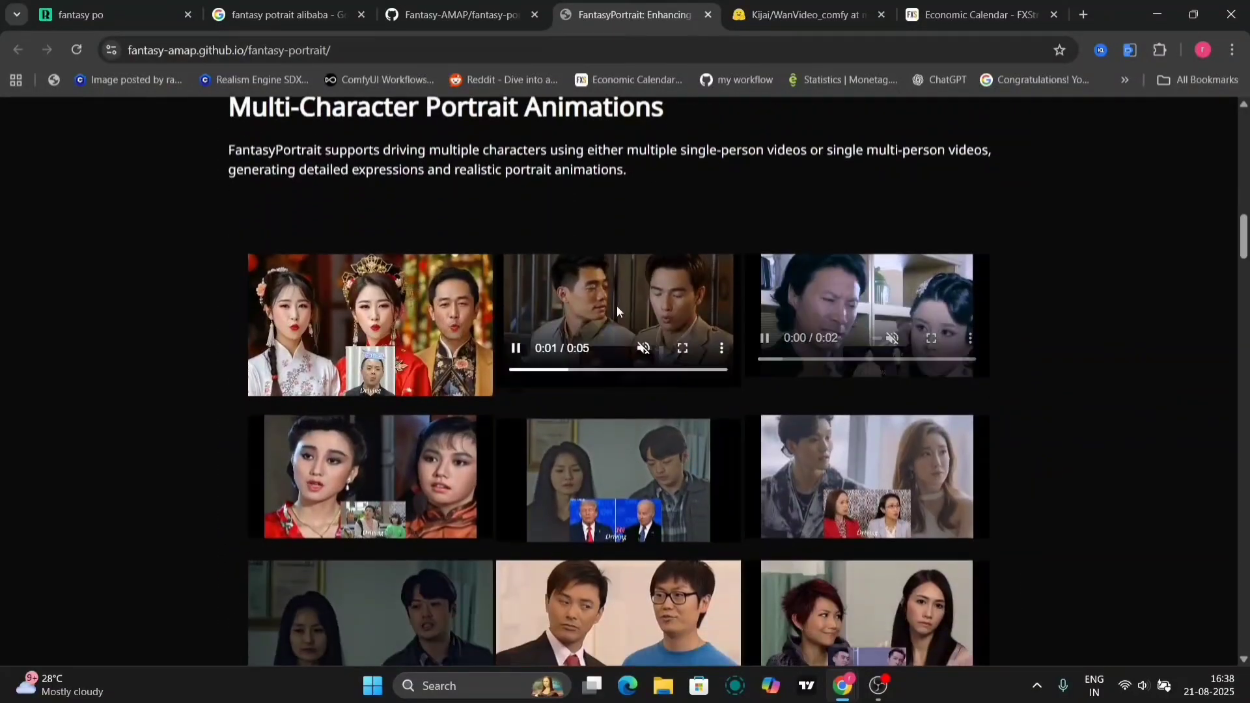
pyautogui.click(650, 350)
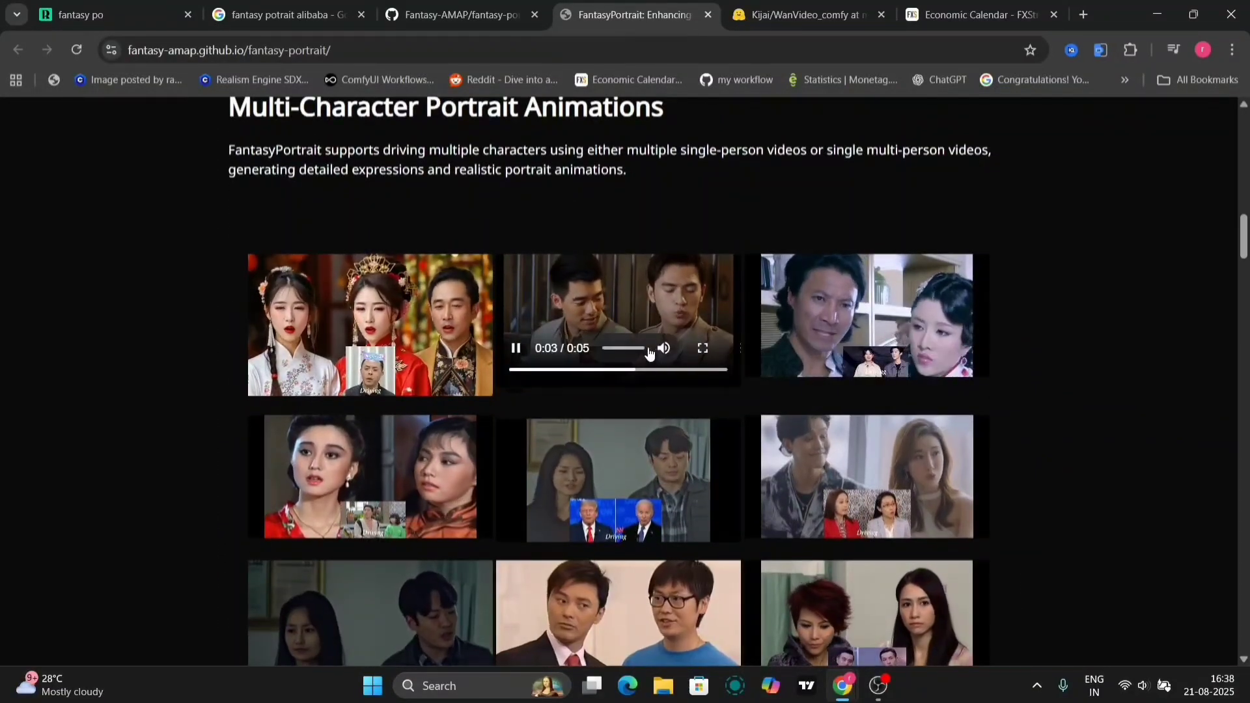
pyautogui.click(684, 349)
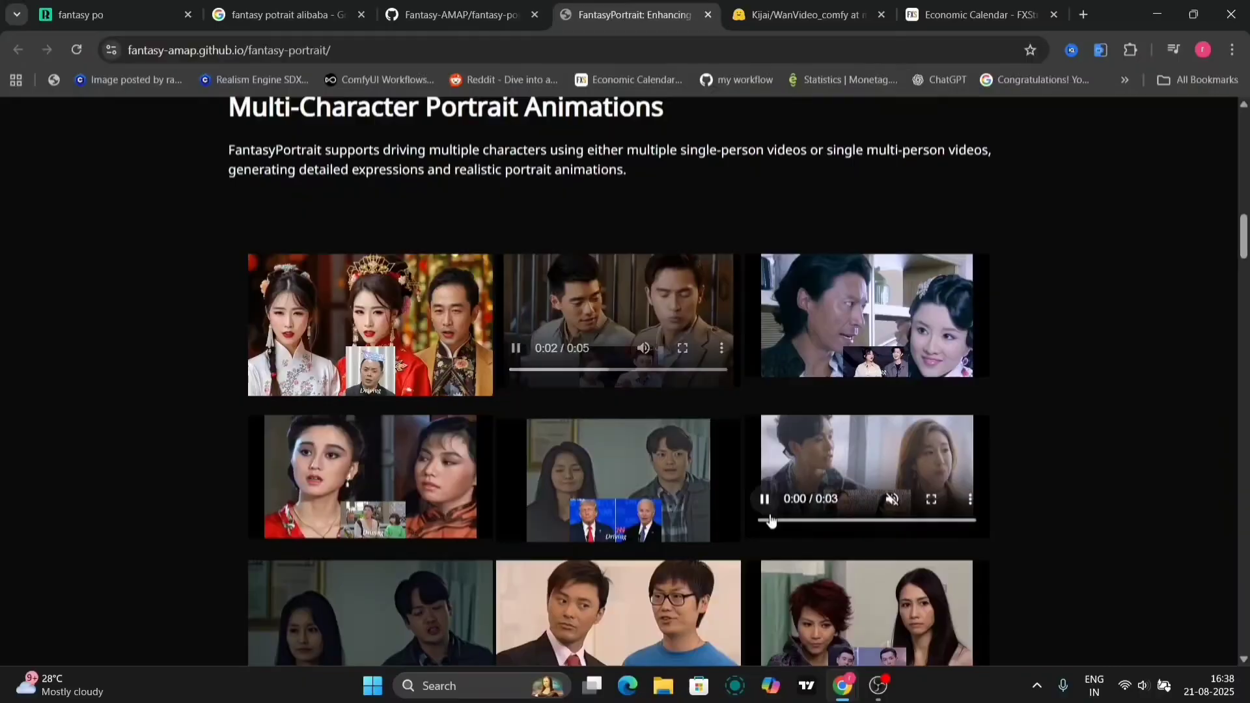
pyautogui.click(928, 499)
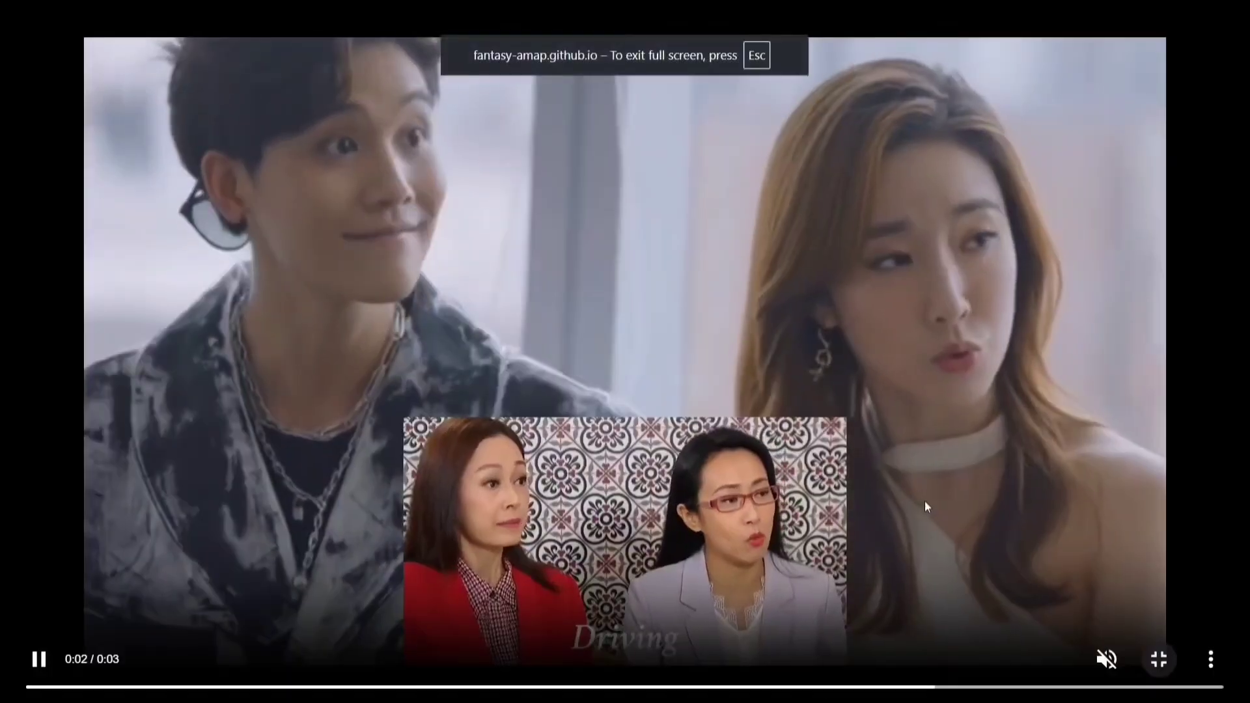
pyautogui.click(1098, 661)
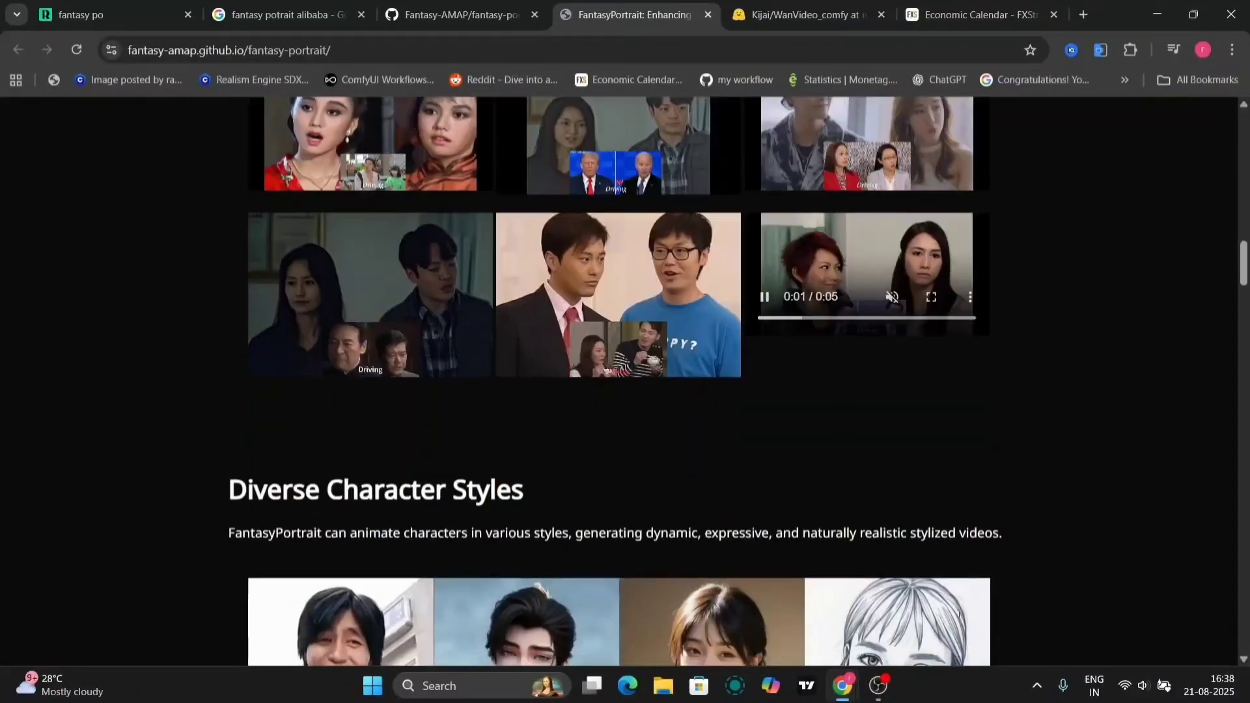
pyautogui.scroll(-7, 545, 618)
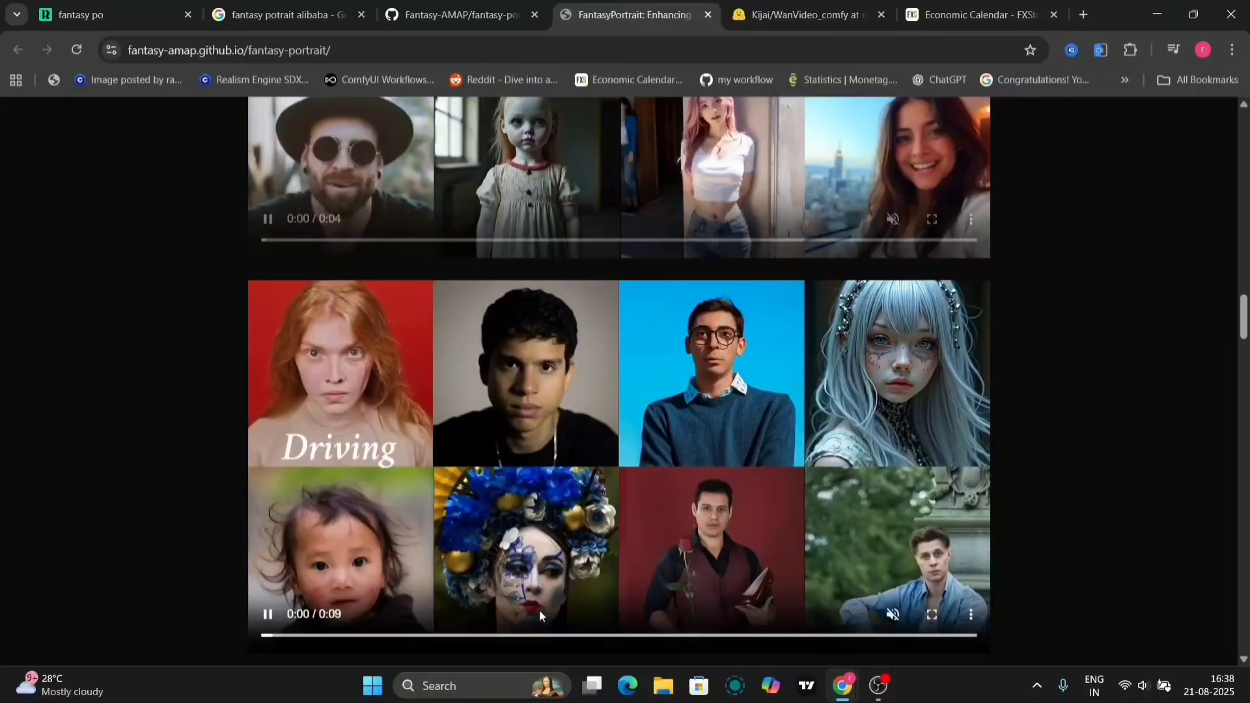
# Review the character style samples, and view the first Comparison with other methods clip in full screen, pausing it before returning to the page.
pyautogui.scroll(-2, 540, 612)
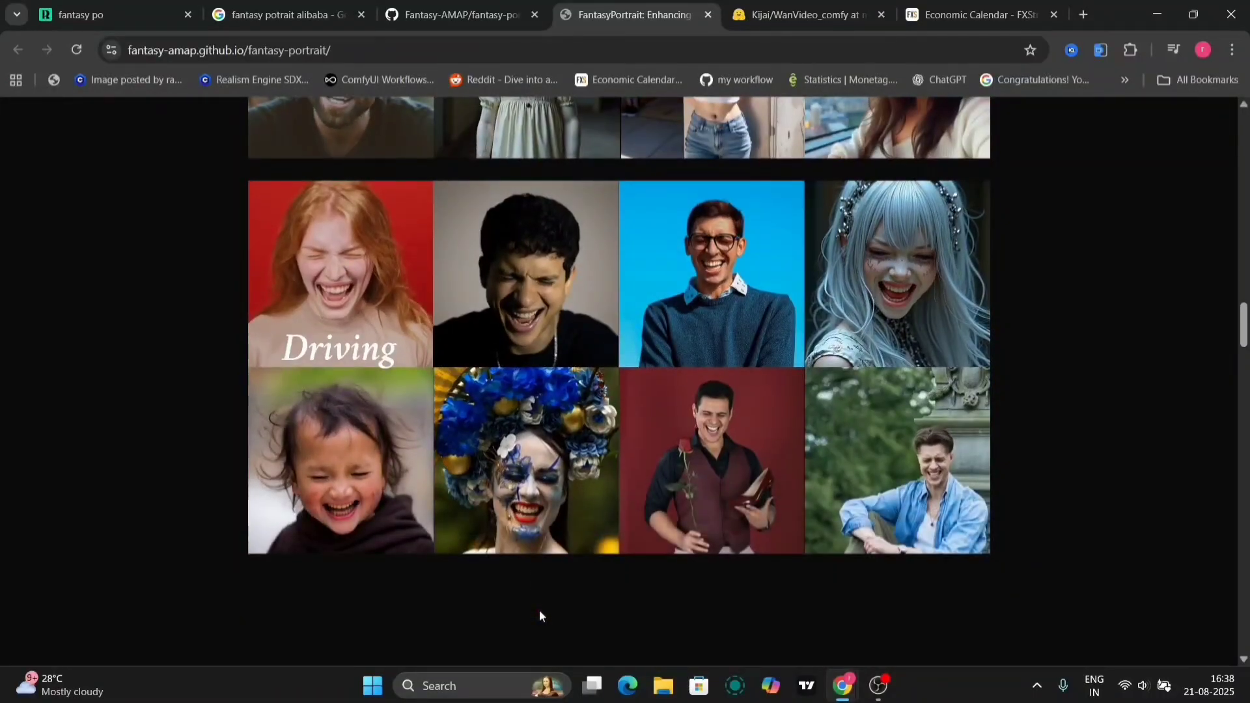
pyautogui.scroll(-5, 539, 616)
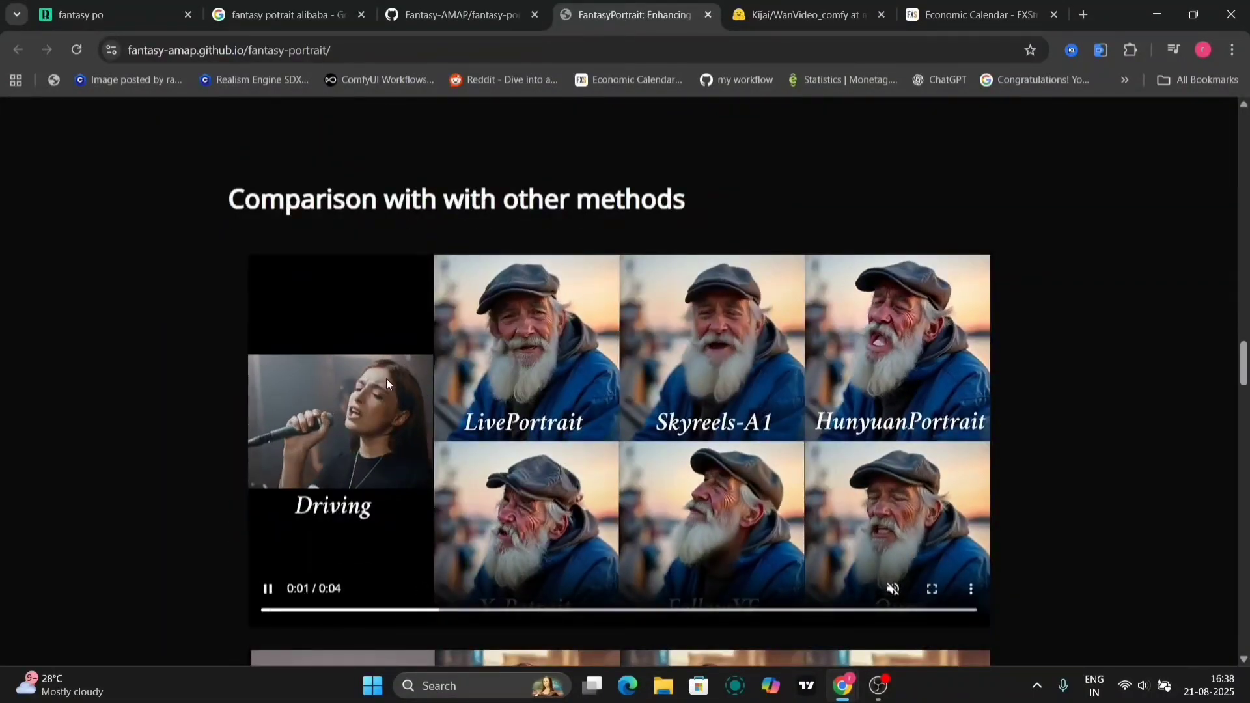
pyautogui.click(932, 591)
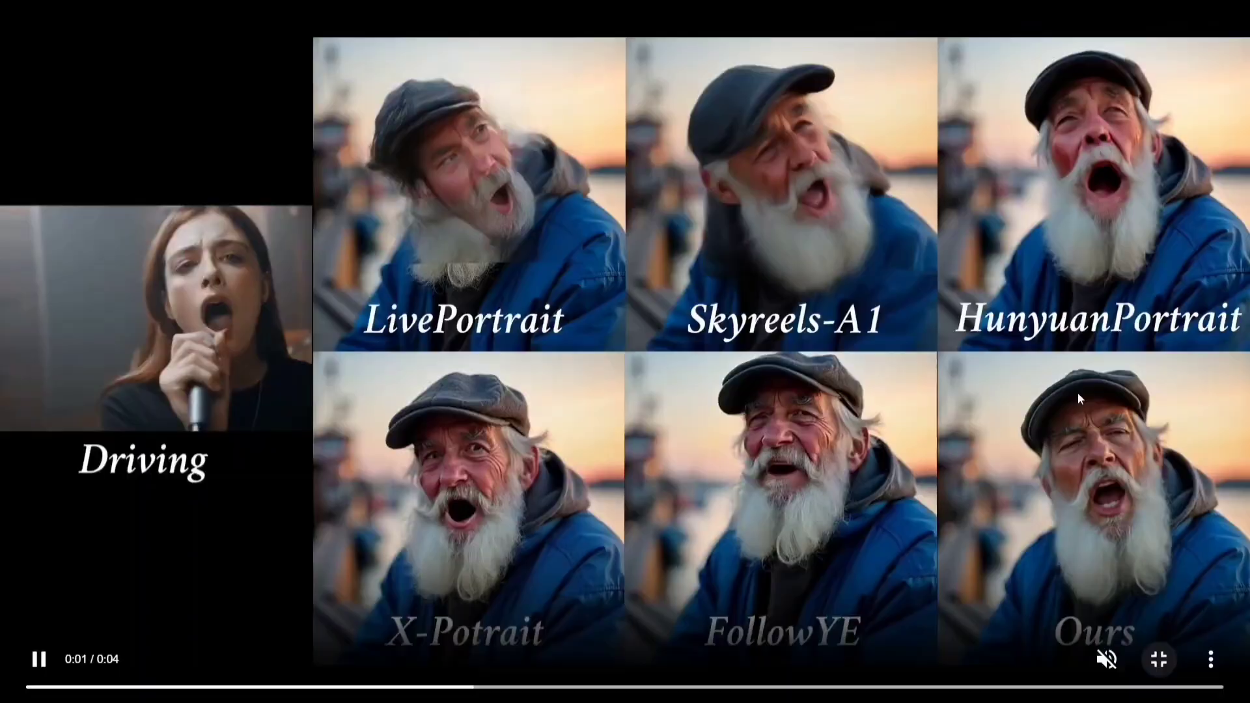
pyautogui.press('space')
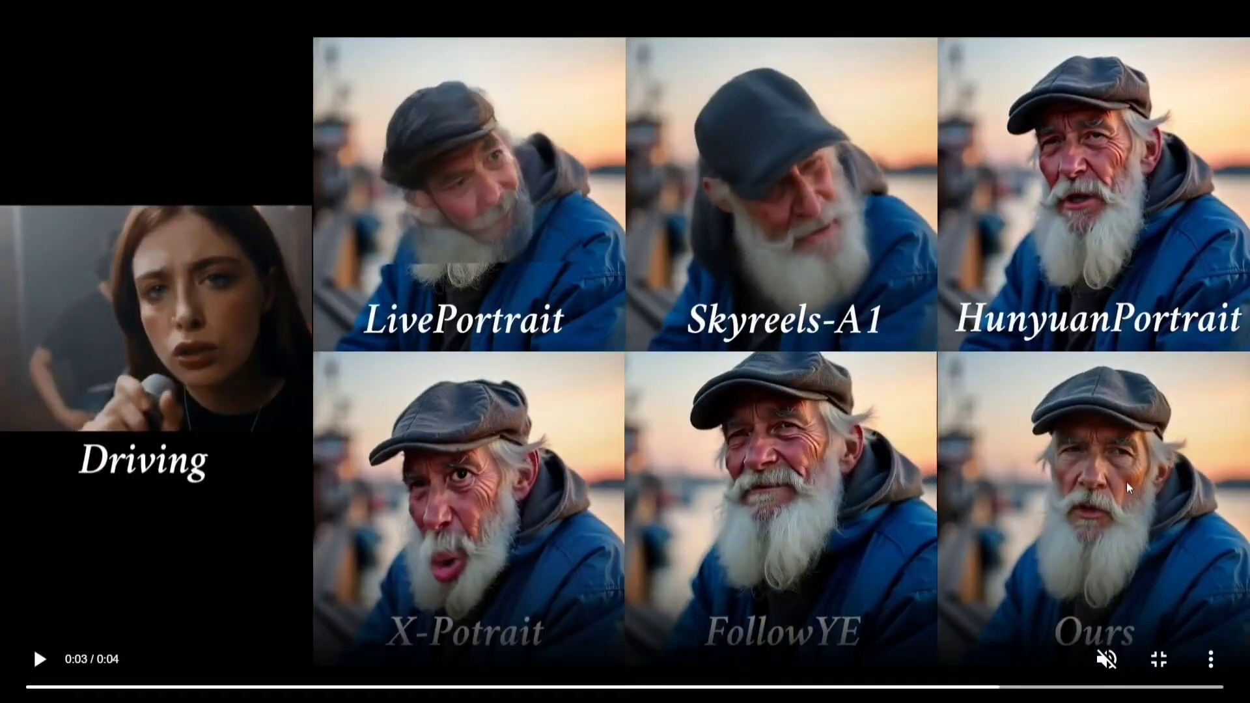
pyautogui.press('Escape')
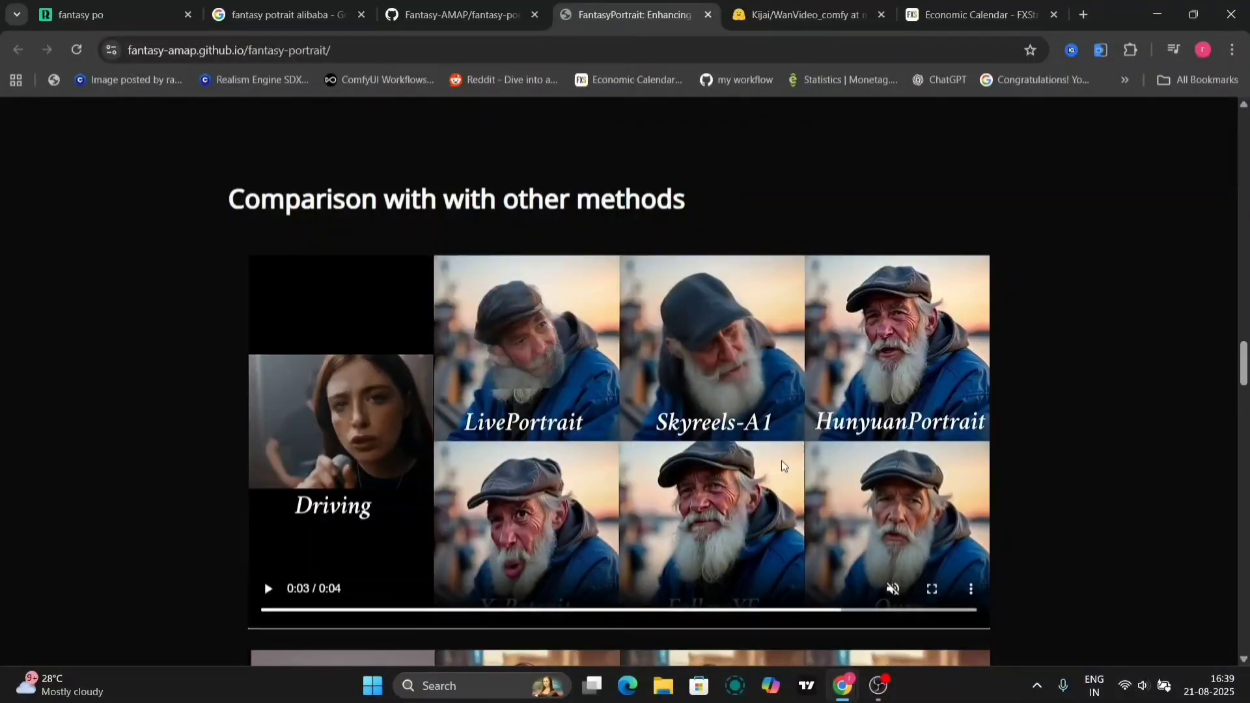
# Look over the Animal Animation section and its sample clips.
pyautogui.scroll(-15, 1040, 494)
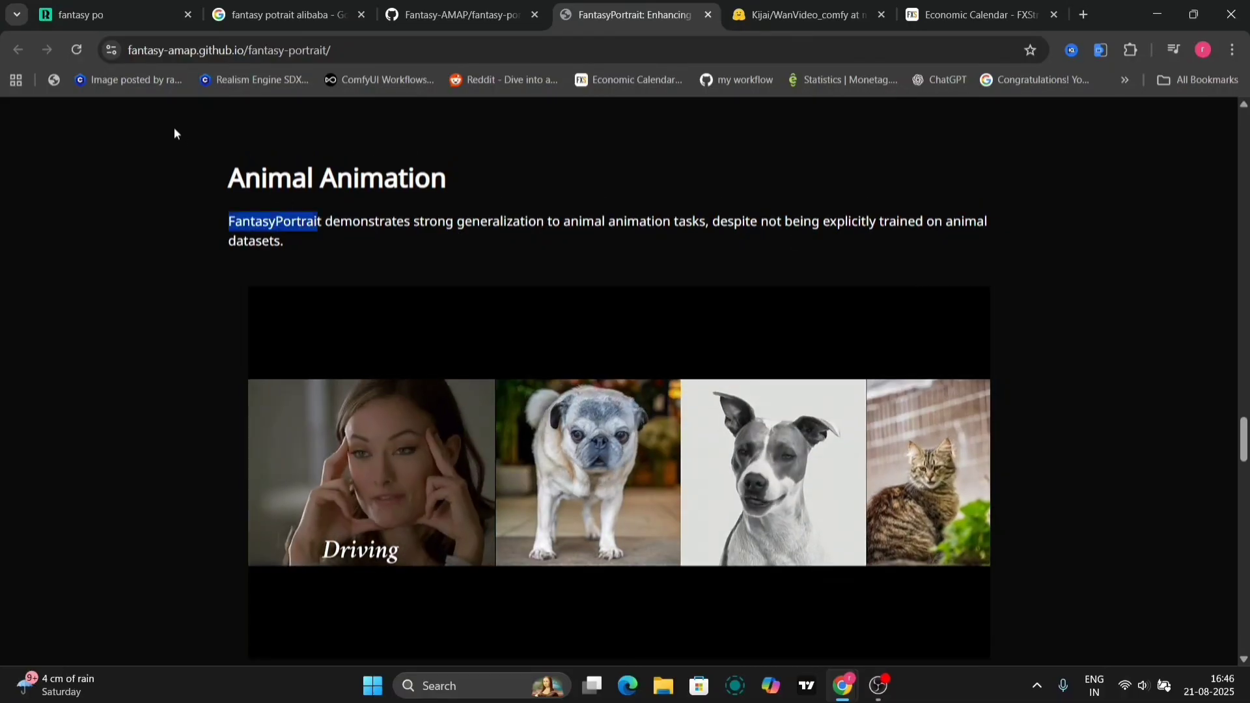
pyautogui.moveTo(501, 353)
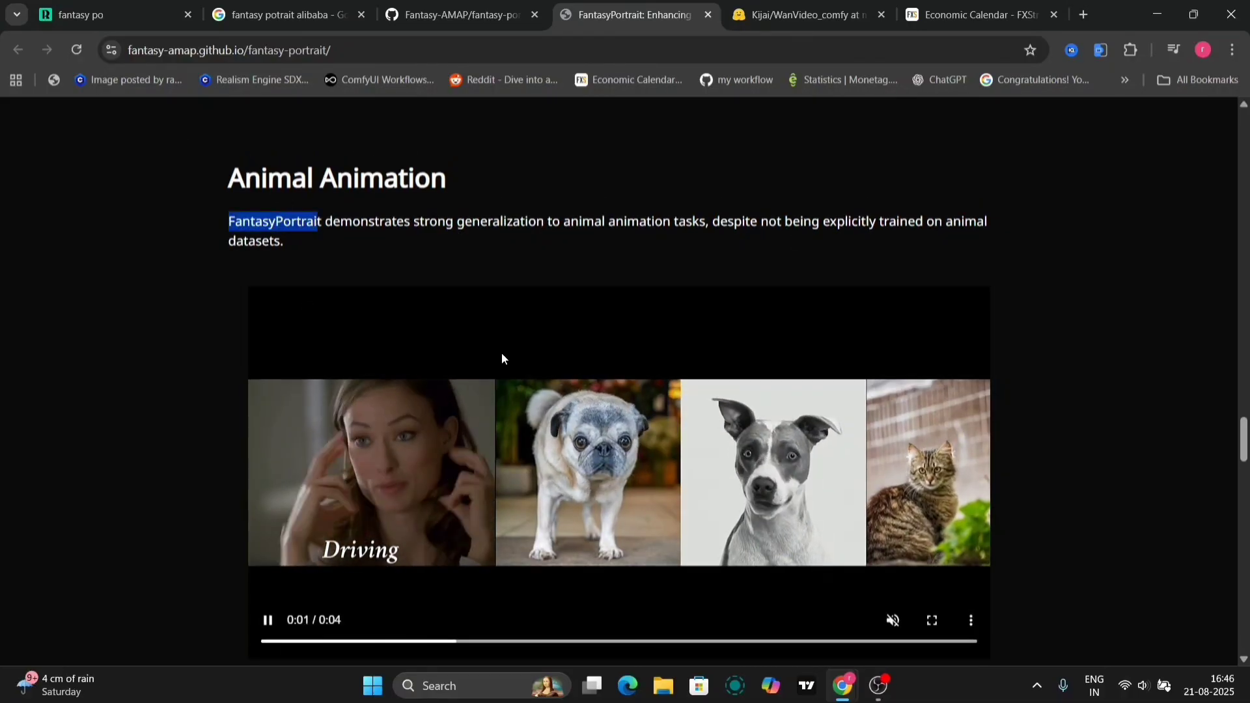
pyautogui.scroll(-2, 501, 353)
pyautogui.scroll(-1, 502, 353)
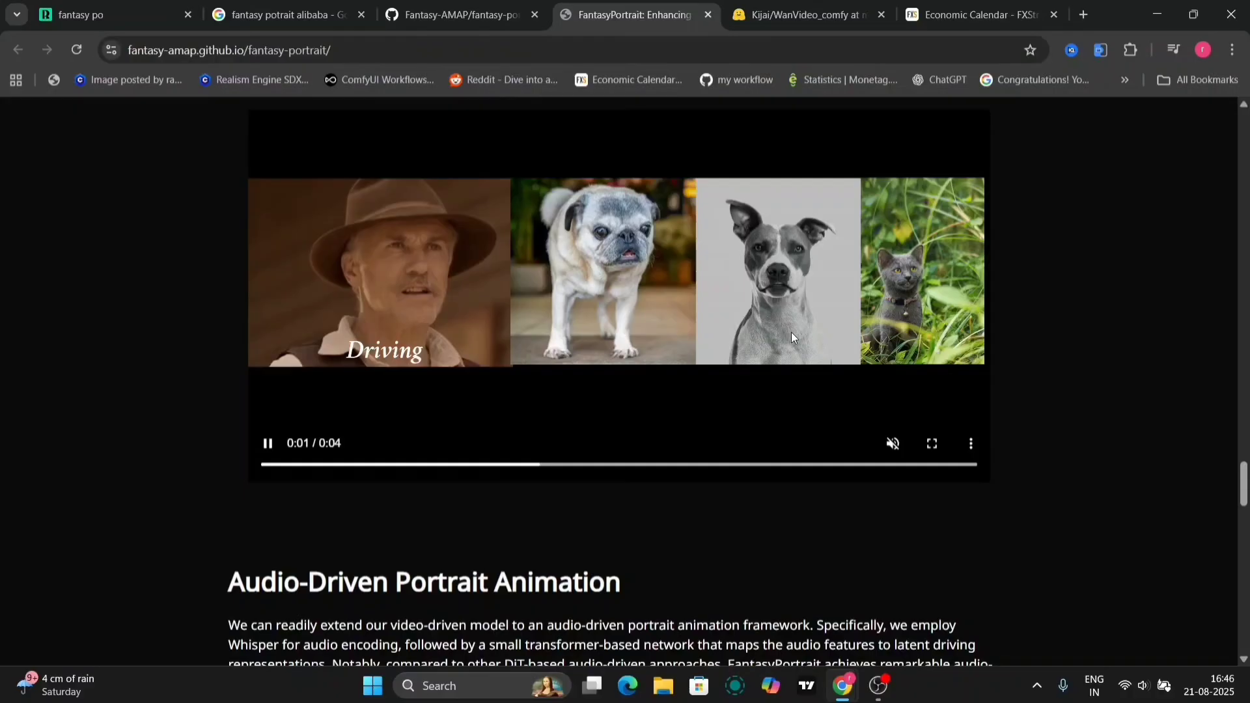
# Play the first-row Audio-Driven Portrait Animation samples with sound and glance at the remaining clips down to the Architecture Overview.
pyautogui.scroll(-7, 682, 553)
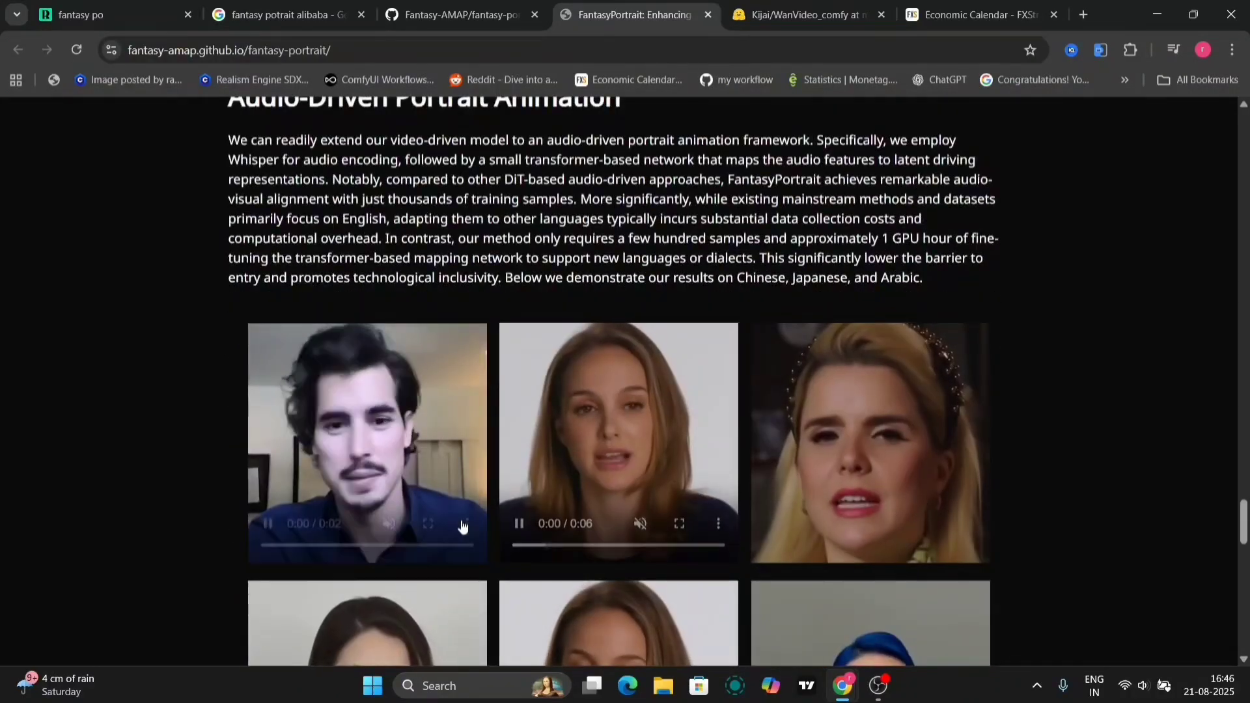
pyautogui.click(641, 525)
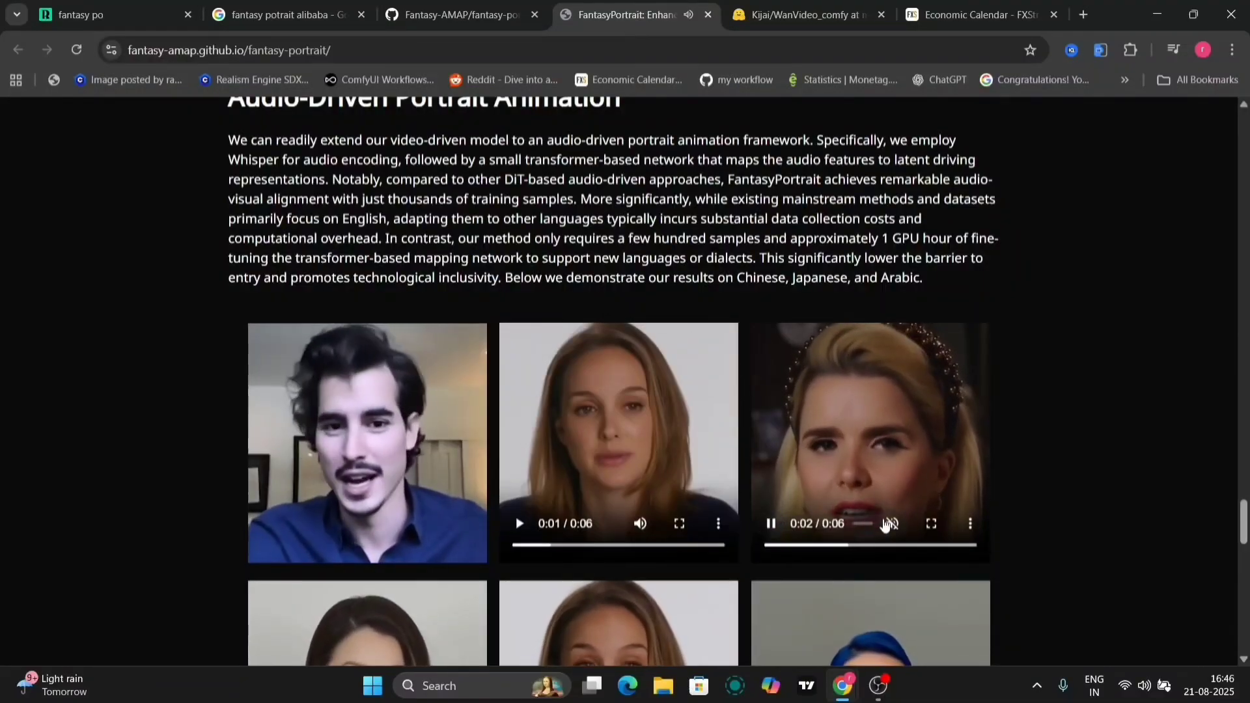
pyautogui.click(882, 523)
pyautogui.moveTo(392, 525)
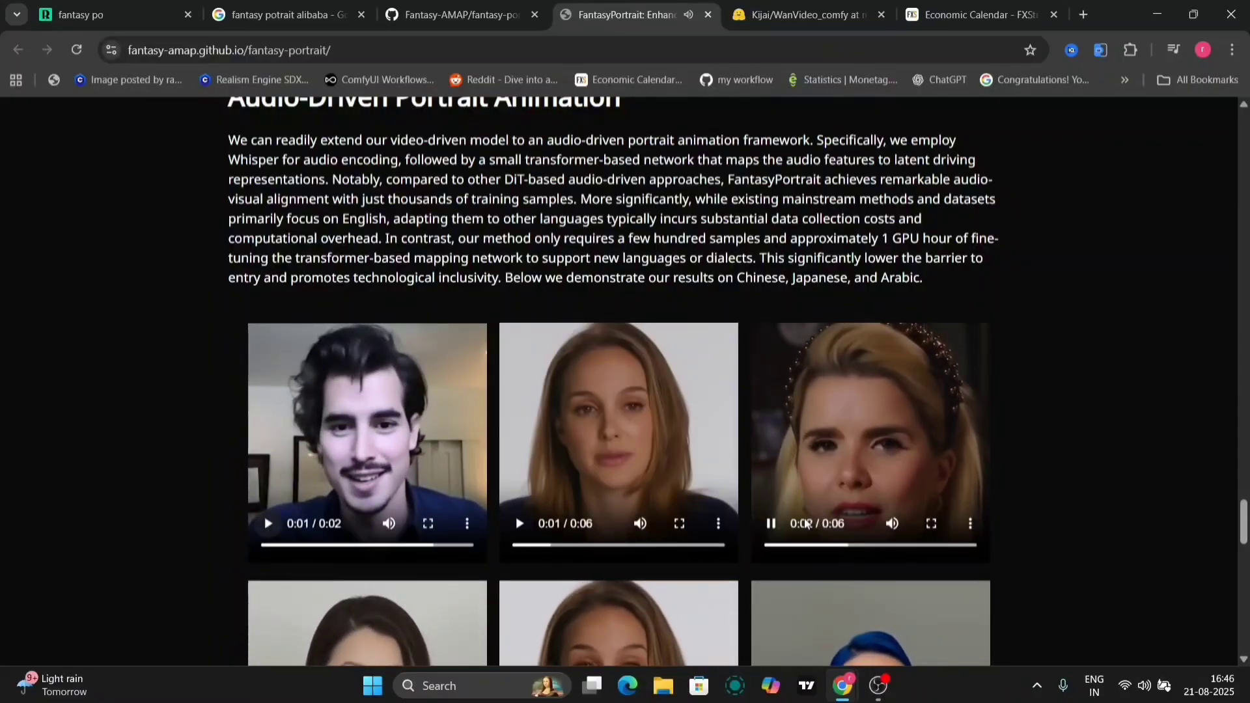
pyautogui.scroll(-20, 1082, 511)
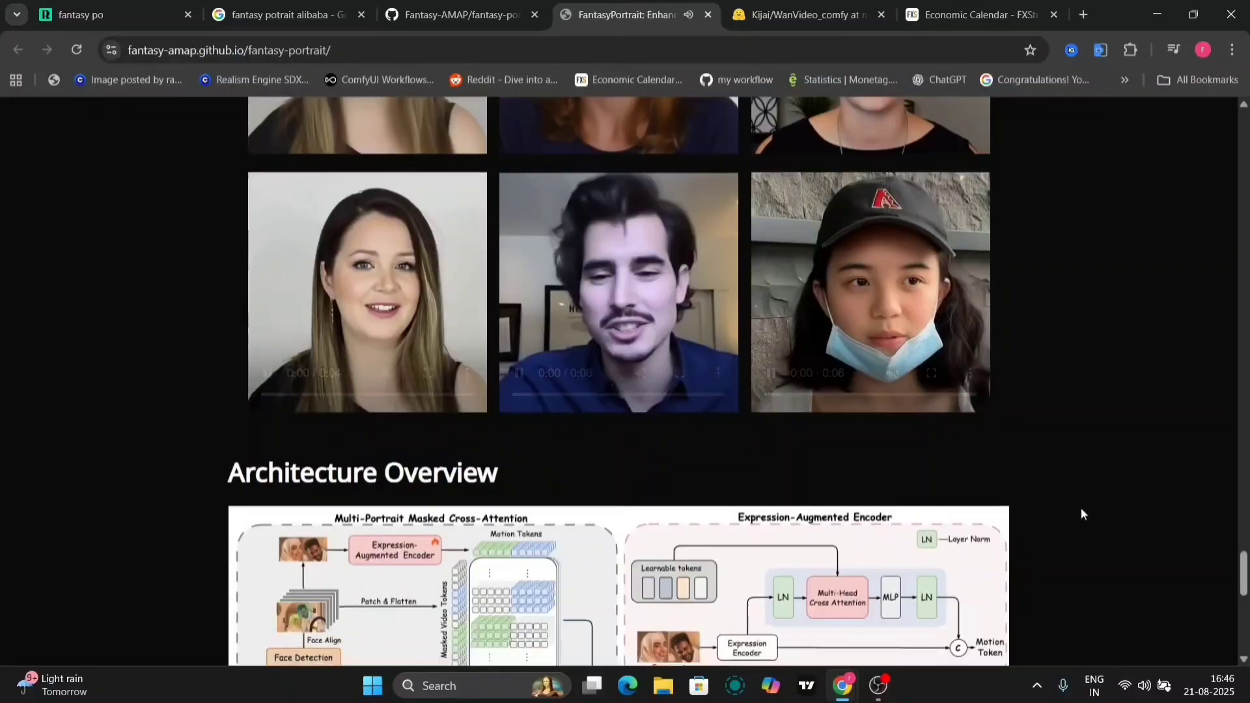
pyautogui.scroll(15, 1081, 507)
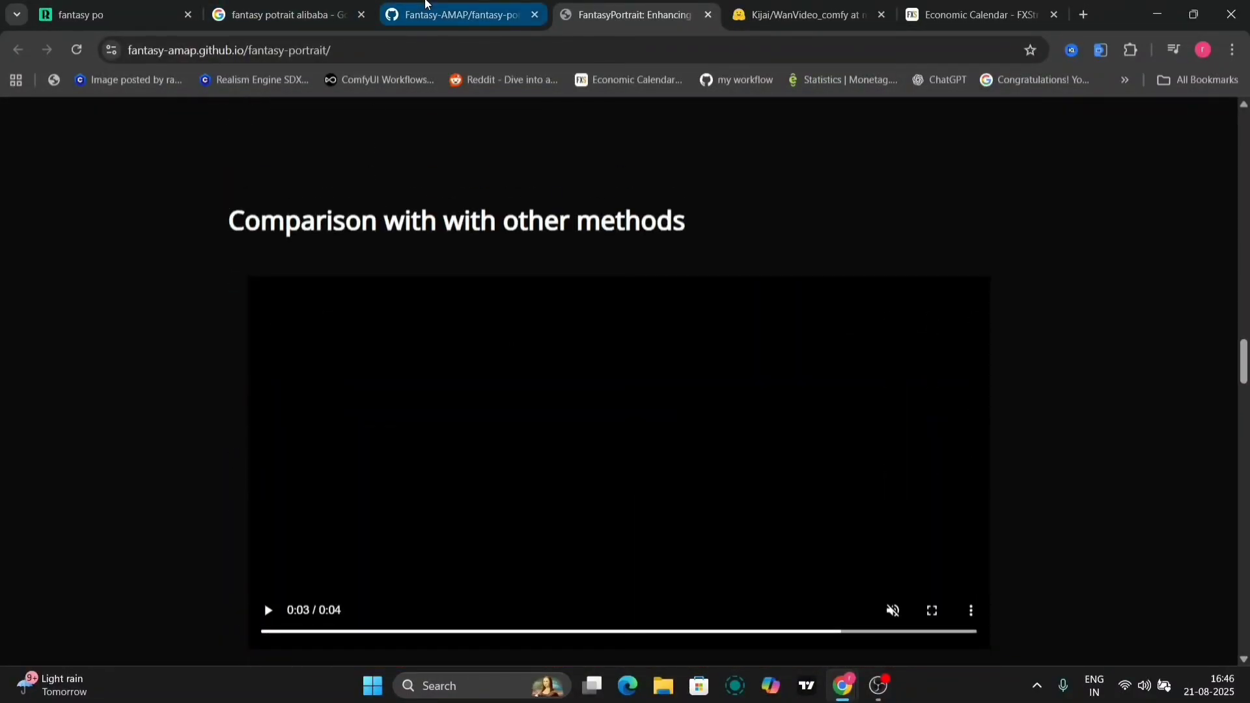
# Switch to the Fantasy-AMAP/fantasy-portrait GitHub repository and look over its file list and README heading.
pyautogui.click(425, 2)
pyautogui.scroll(-7, 366, 578)
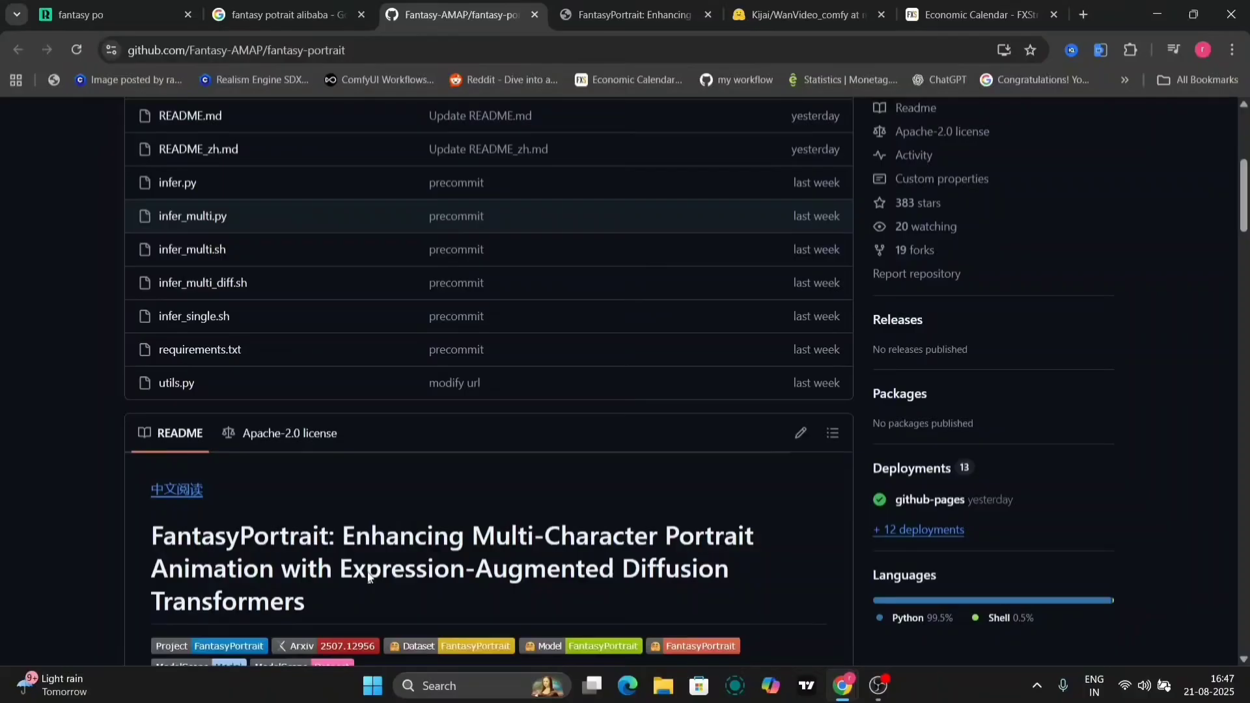
pyautogui.scroll(7, 366, 578)
# Show the Hugging Face folder holding Wan2_1_FantasyPortrait_fp16.safetensors and open File Explorer.
pyautogui.click(791, 7)
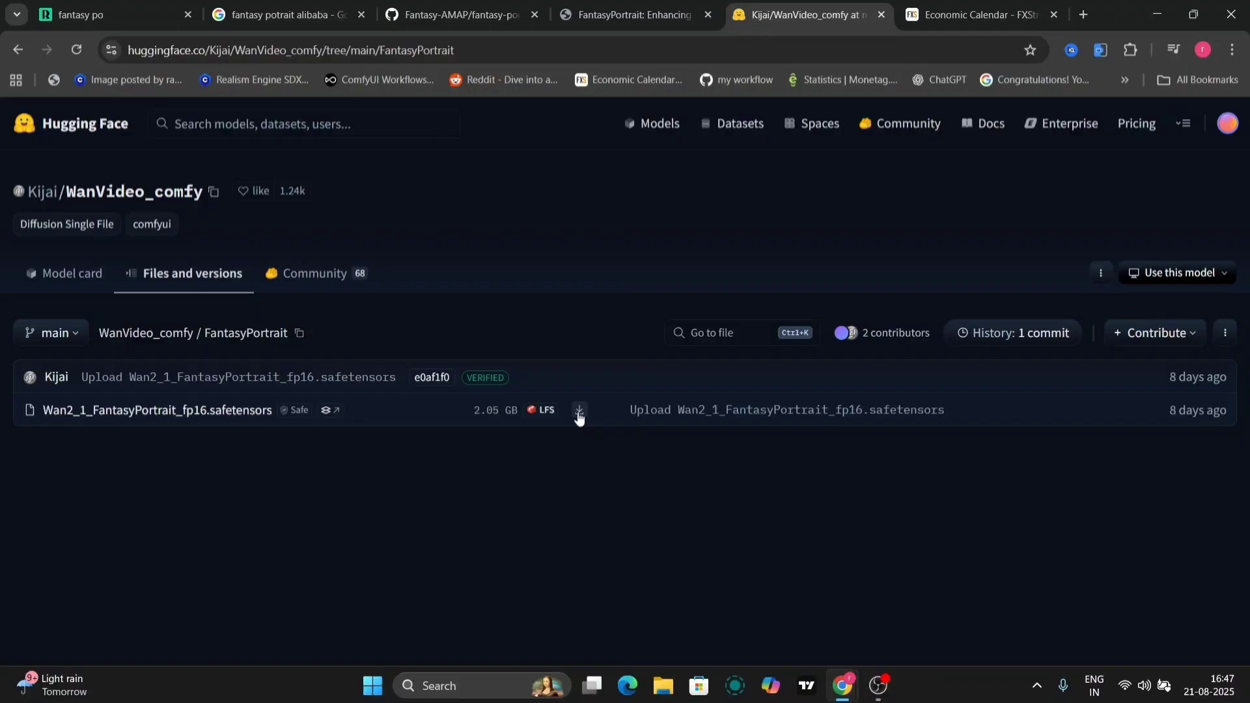
pyautogui.click(663, 697)
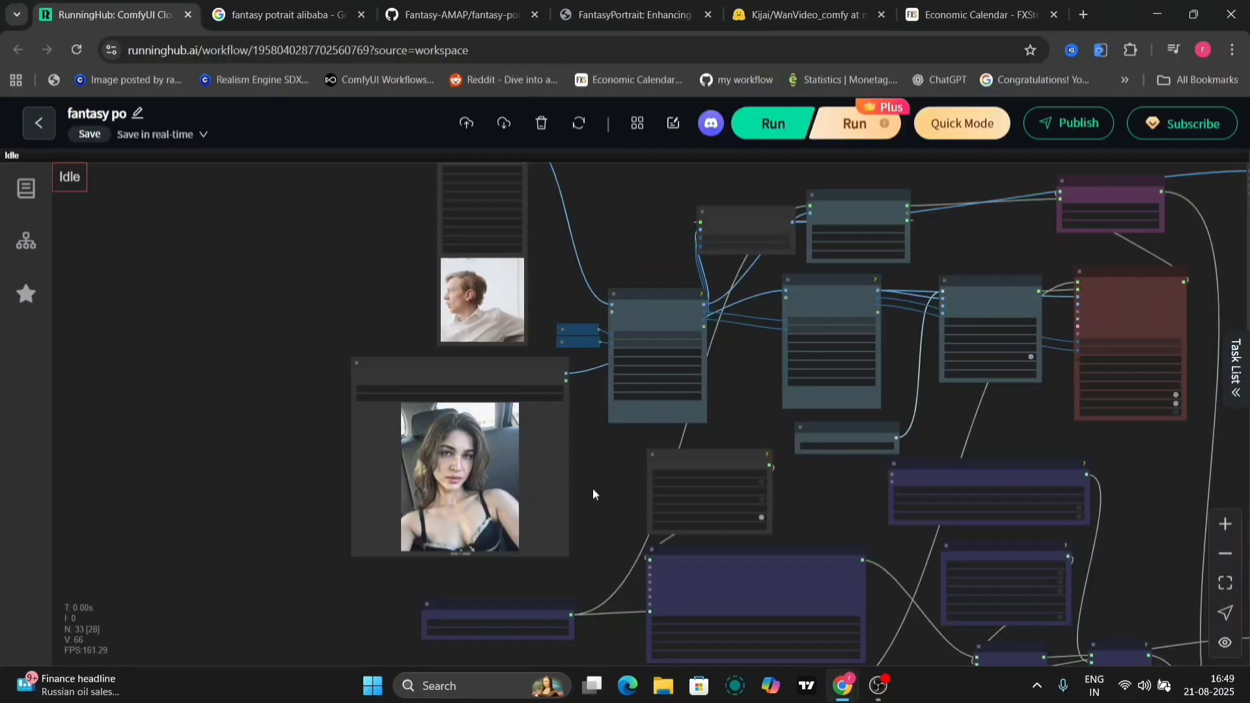
# In the fantasy po workflow on RunningHub, reposition the FantasyPortrait Model Loader node lower, beneath the Load Image node.
pyautogui.scroll(5, 593, 487)
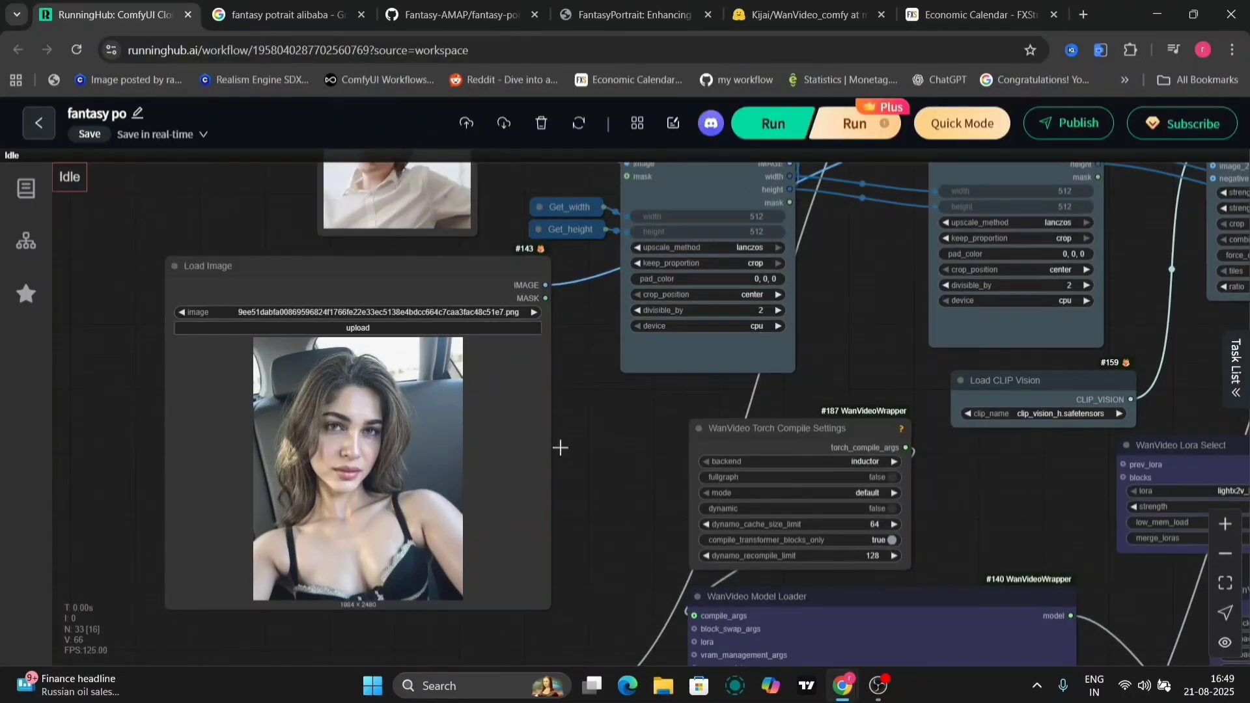
pyautogui.scroll(-5, 561, 230)
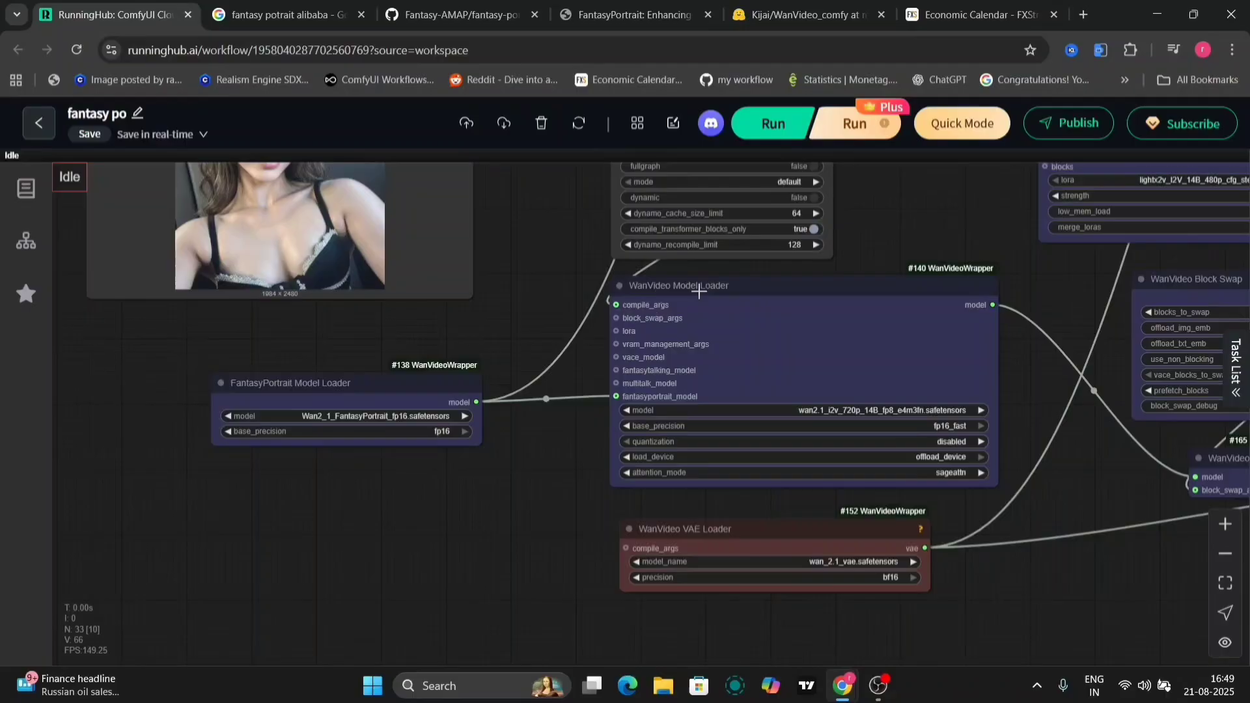
pyautogui.moveTo(391, 395); pyautogui.dragTo(392, 433)
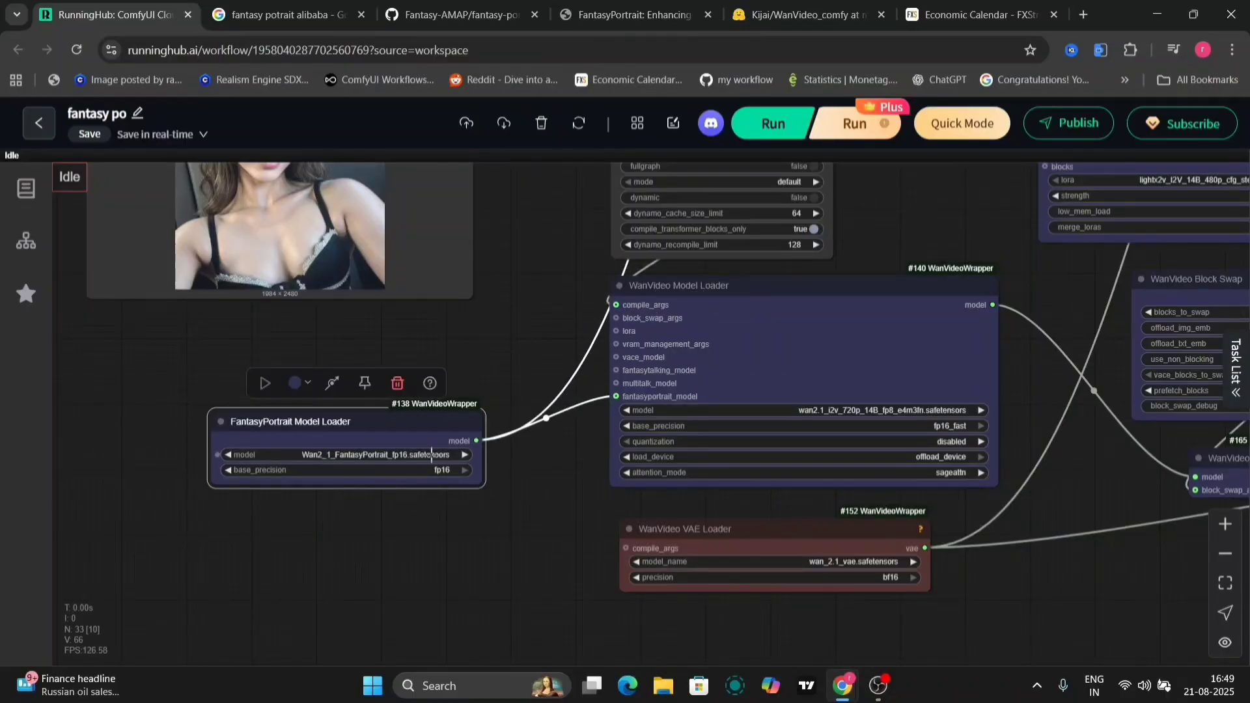
pyautogui.moveTo(557, 480); pyautogui.dragTo(554, 478)
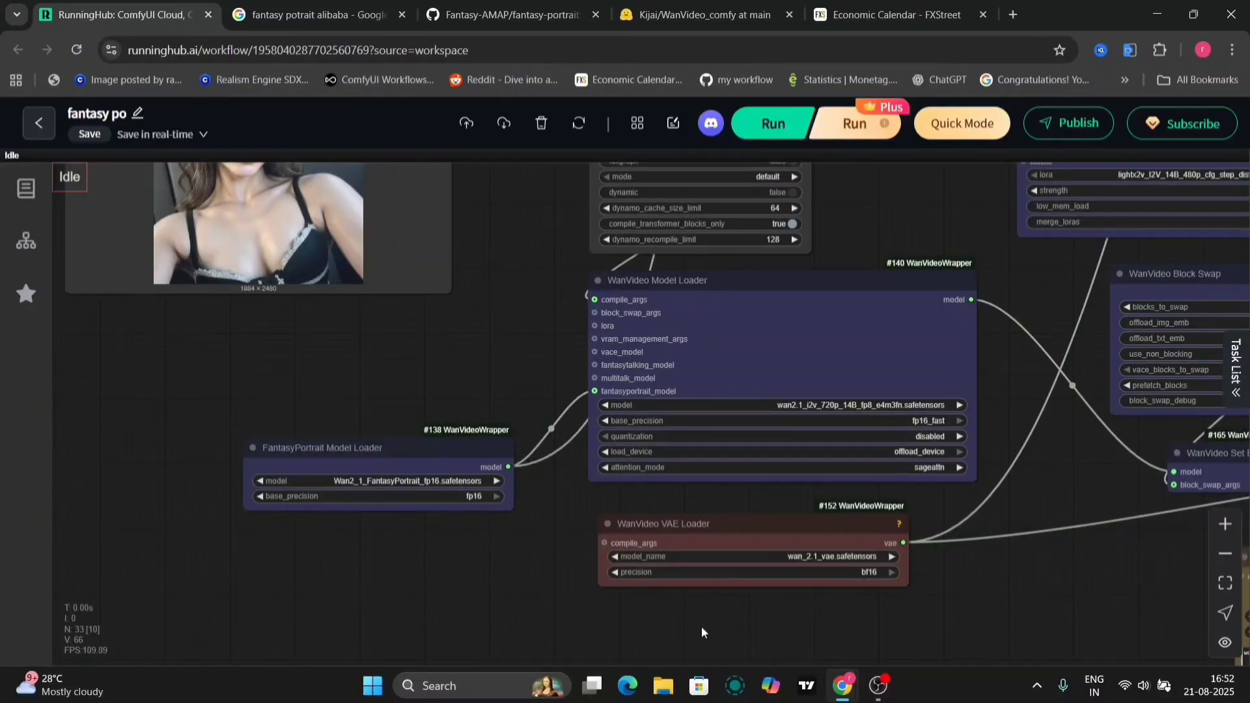
pyautogui.click(669, 698)
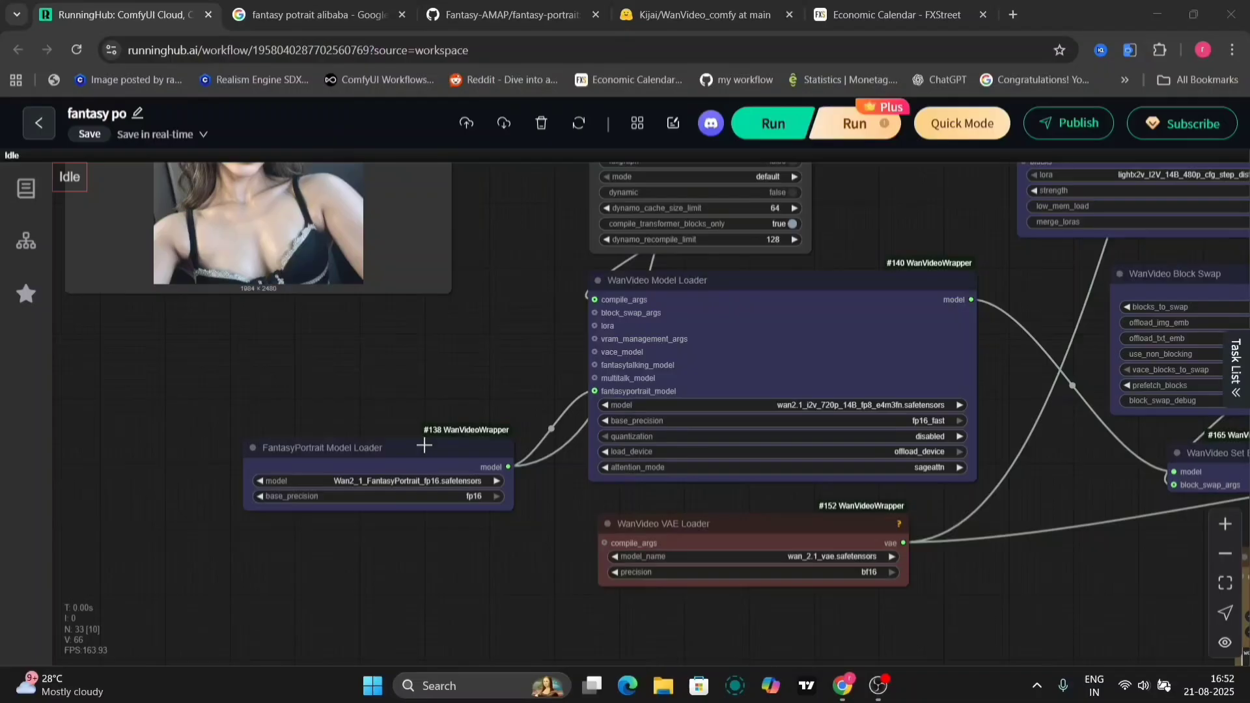
pyautogui.moveTo(425, 446); pyautogui.dragTo(403, 445)
# Examine the reference portrait in the Load Image node and the driving clip in the video loader node above it.
pyautogui.moveTo(530, 256); pyautogui.dragTo(627, 456)
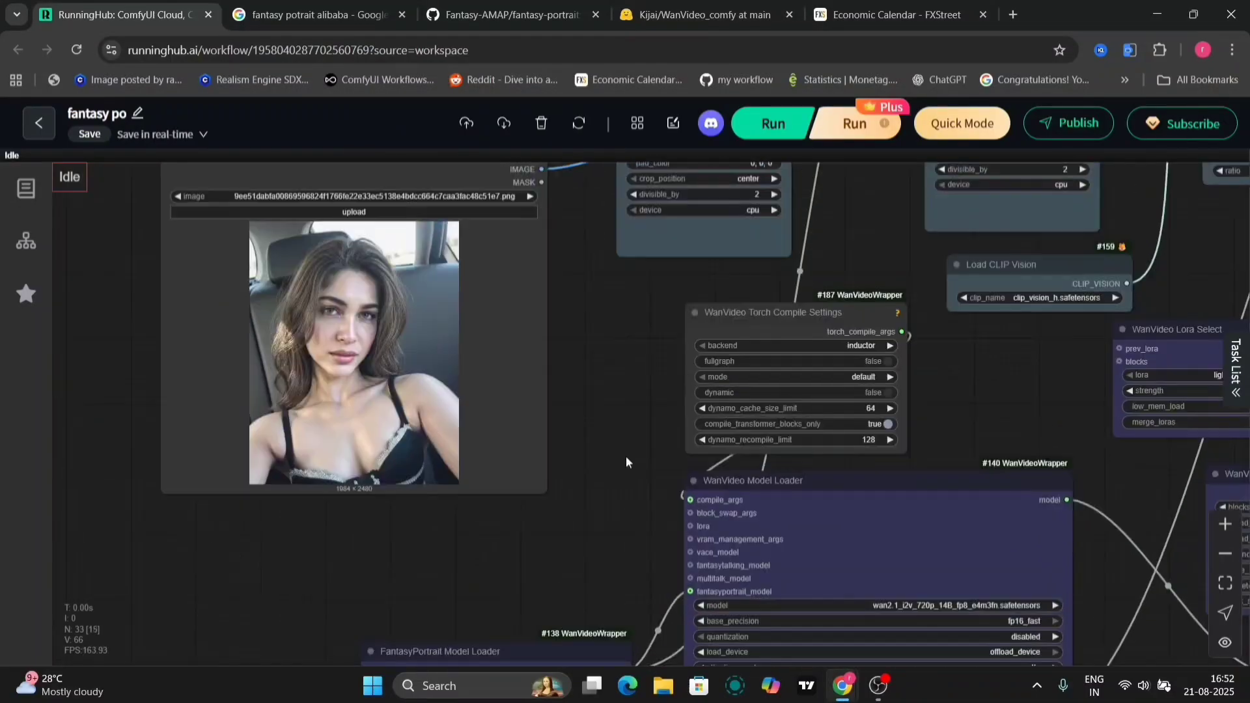
pyautogui.scroll(7, 373, 352)
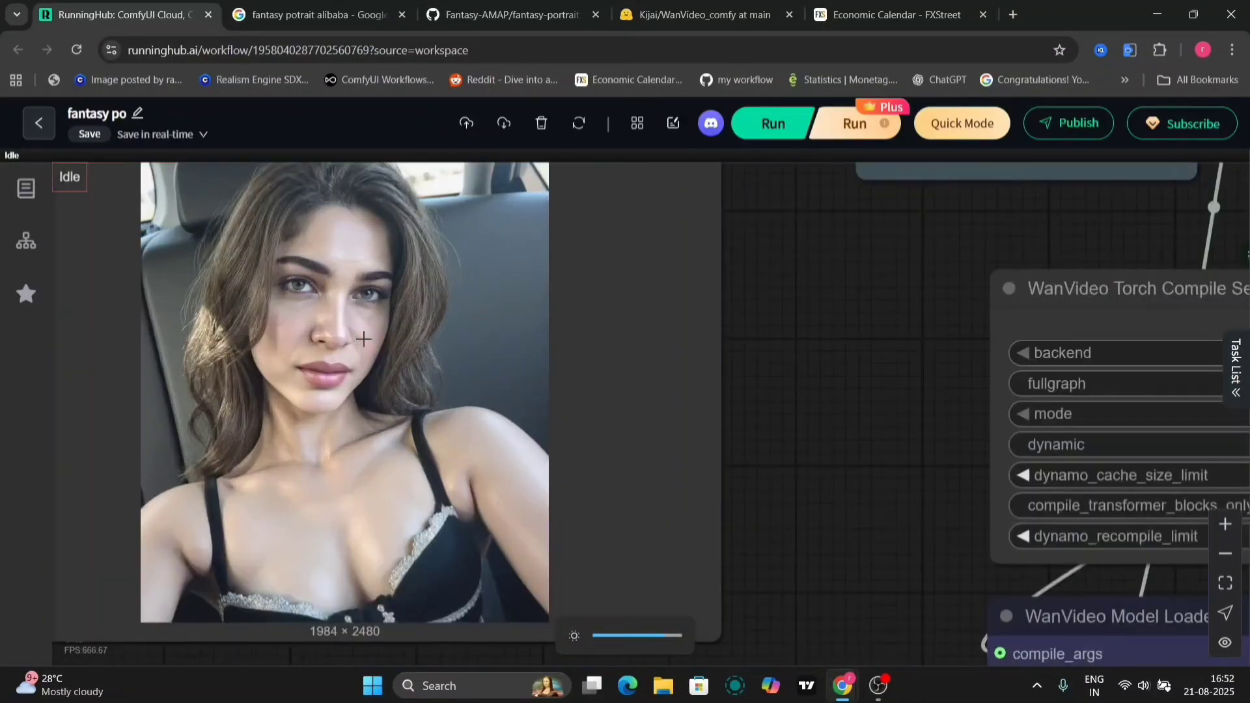
pyautogui.scroll(-8, 575, 313)
pyautogui.moveTo(588, 406); pyautogui.dragTo(601, 593)
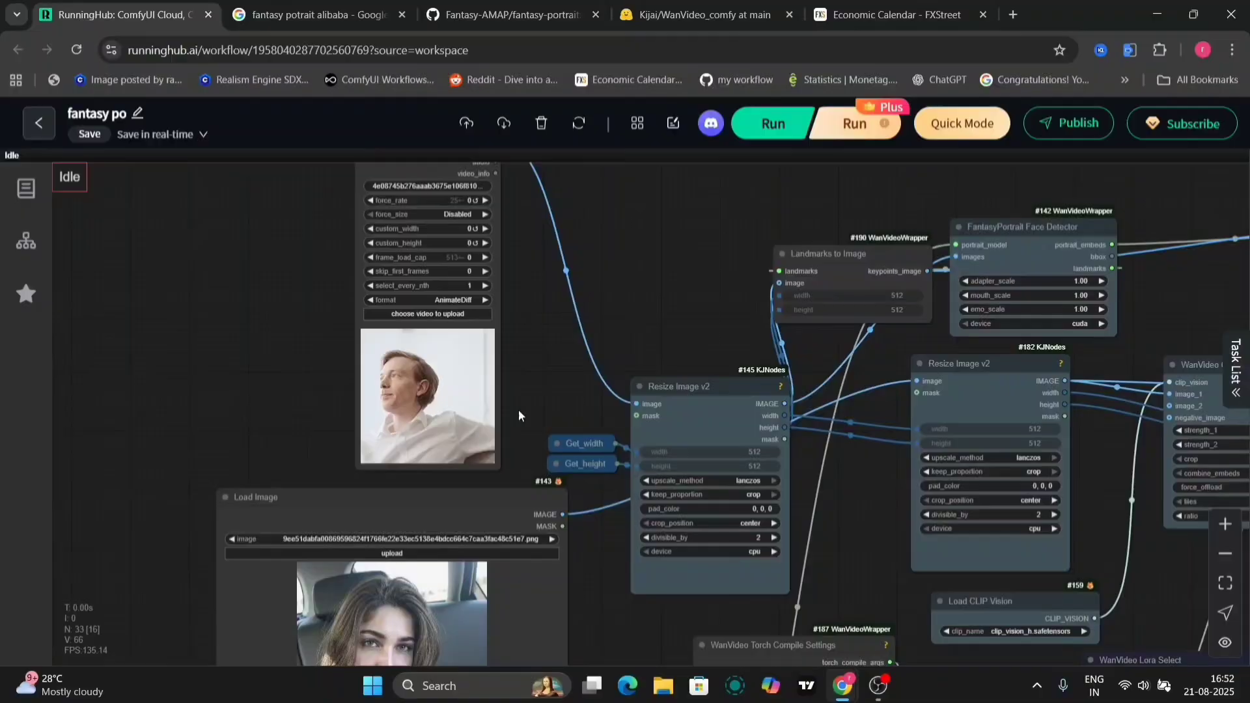
pyautogui.scroll(6, 520, 396)
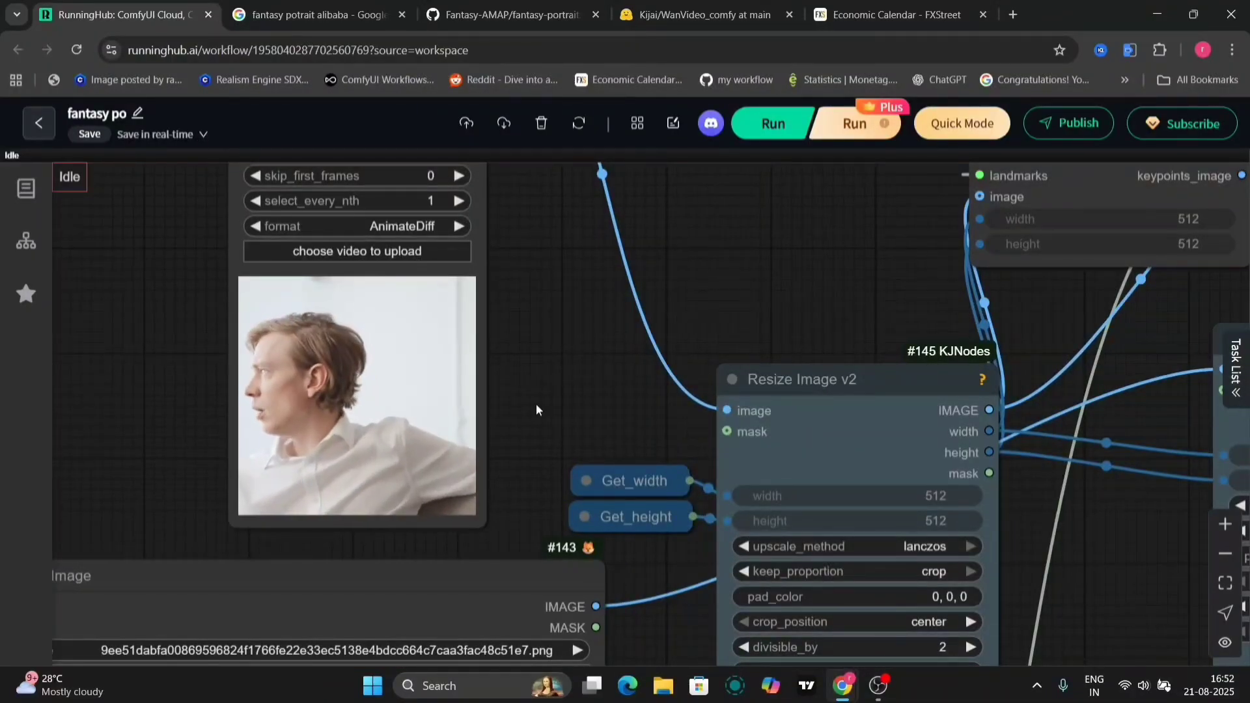
pyautogui.scroll(-7, 536, 404)
# Examine the model files chosen in the WanVideo Lora Select and WanVideo Model Loader nodes.
pyautogui.moveTo(1001, 324); pyautogui.dragTo(644, 338)
pyautogui.moveTo(769, 331); pyautogui.dragTo(584, 181)
pyautogui.moveTo(643, 456); pyautogui.dragTo(518, 264)
pyautogui.scroll(7, 519, 264)
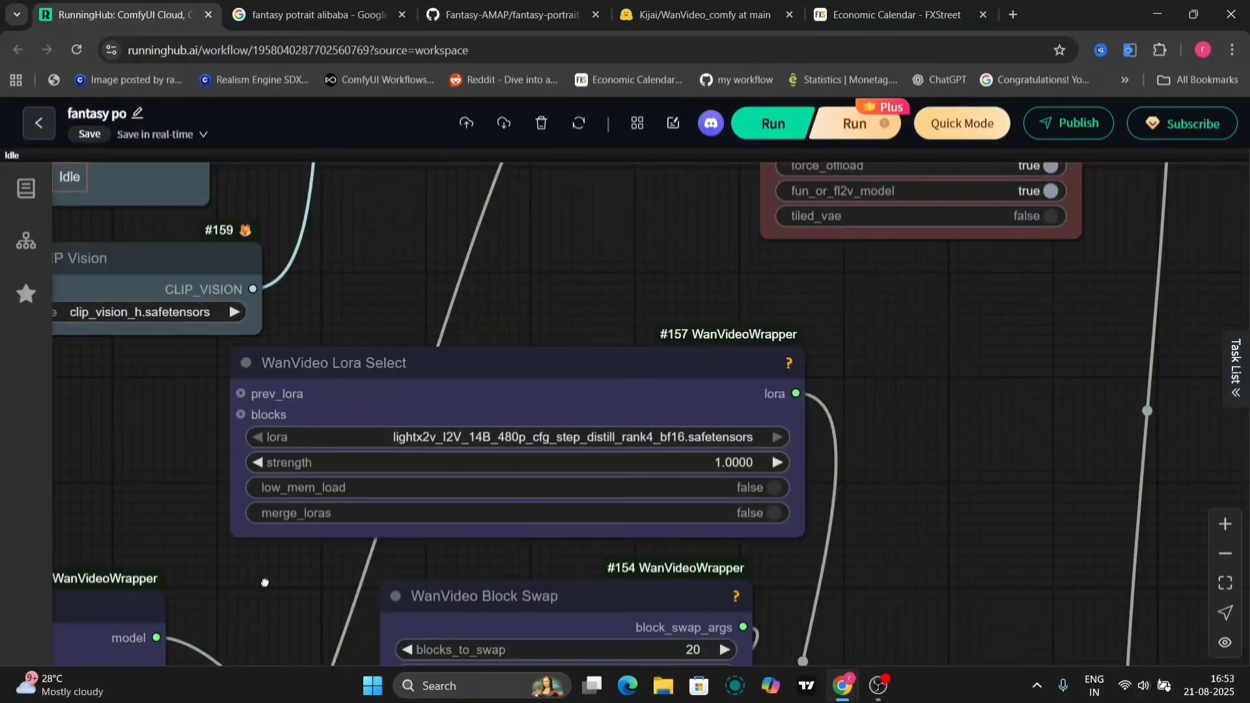
pyautogui.moveTo(265, 583); pyautogui.dragTo(789, 250)
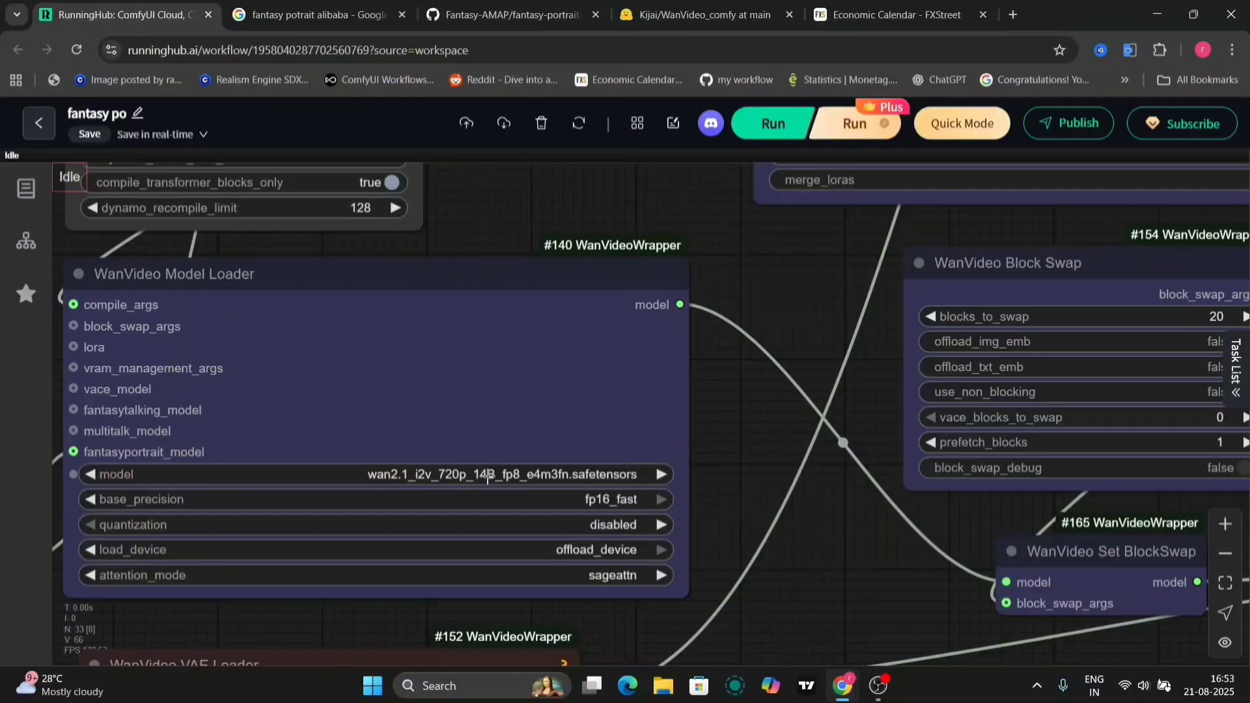
pyautogui.scroll(-5, 794, 569)
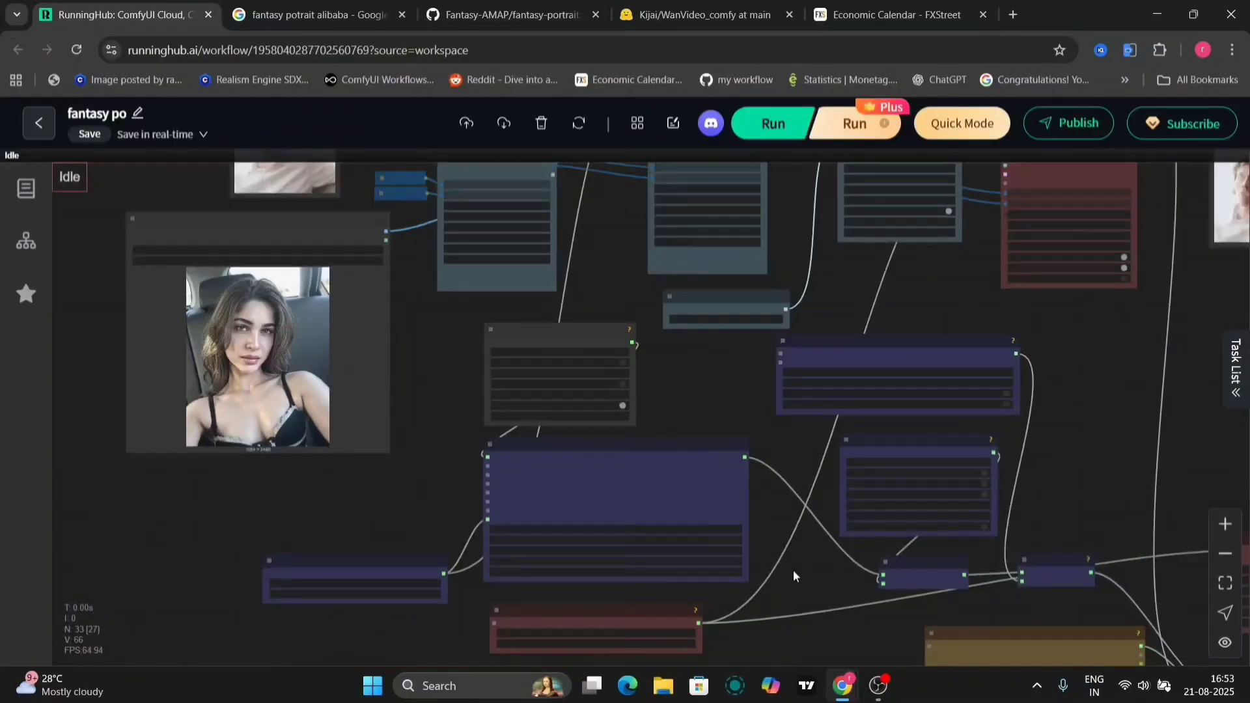
# Examine the text encoder model and the positive and negative prompts in the WanVideo TextEncode Cached node.
pyautogui.moveTo(793, 569); pyautogui.dragTo(791, 304)
pyautogui.scroll(4, 791, 304)
pyautogui.moveTo(971, 531); pyautogui.dragTo(723, 327)
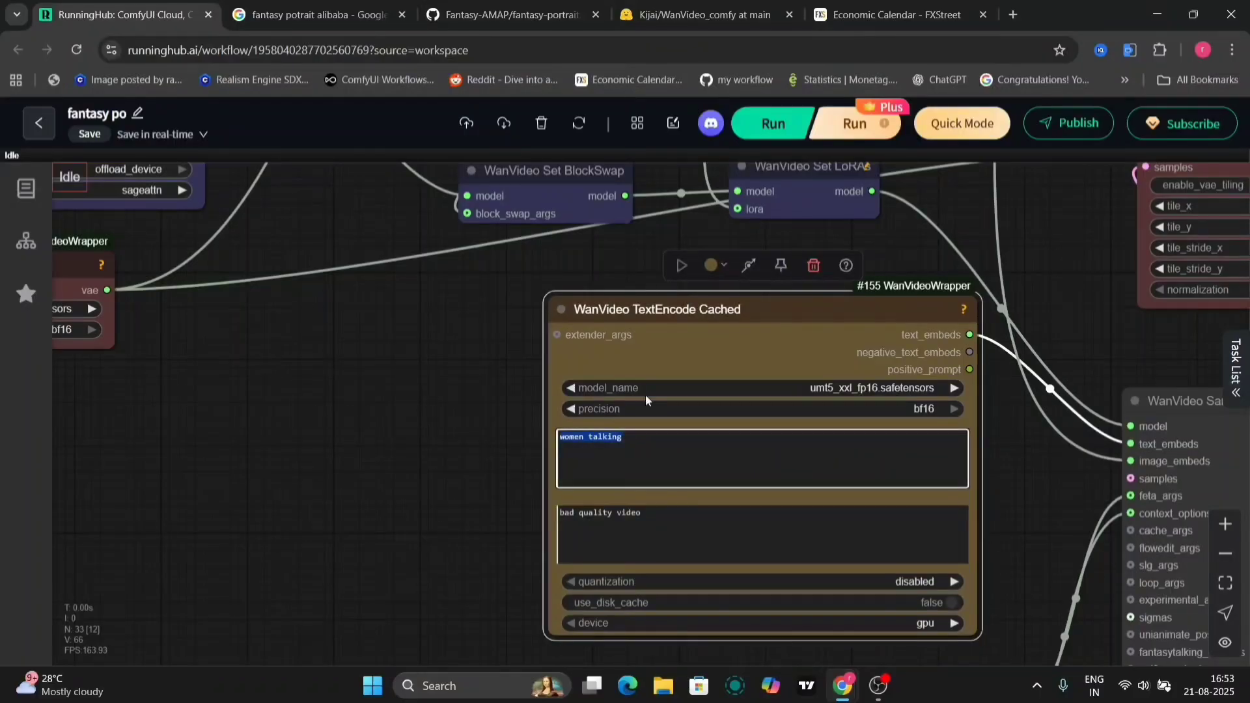
pyautogui.moveTo(1035, 284); pyautogui.dragTo(702, 258)
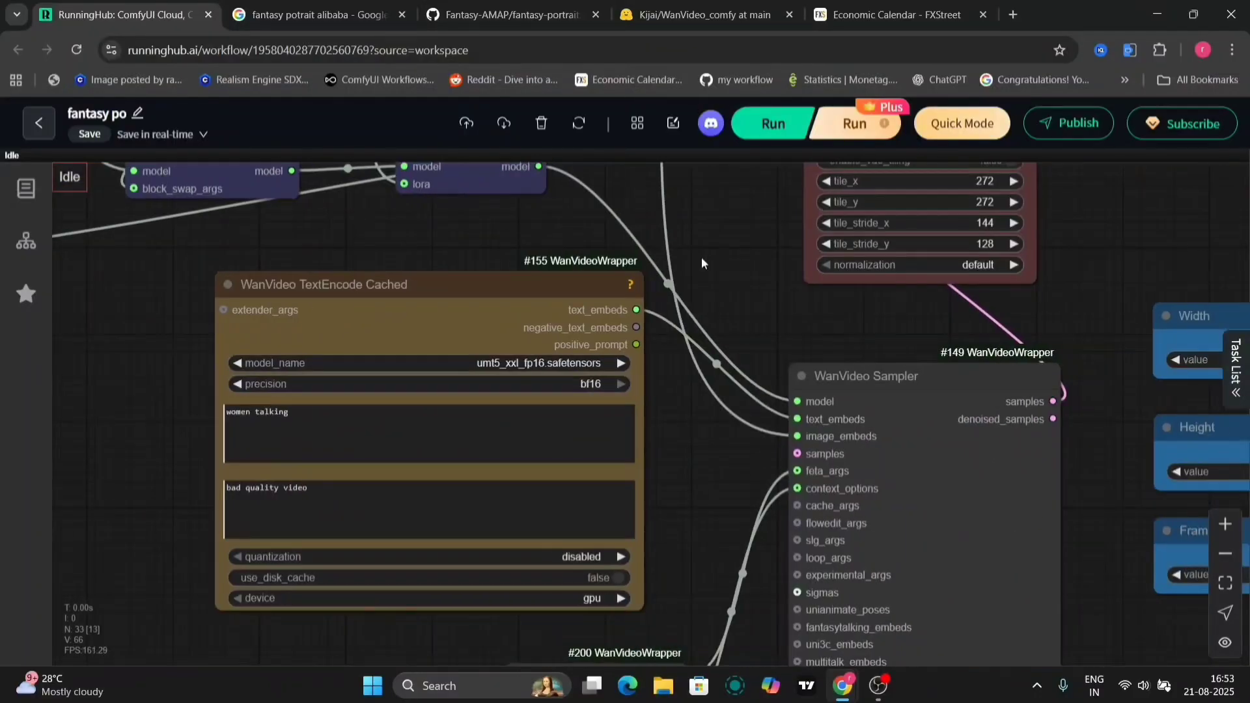
# Examine the steps, cfg, shift and scheduler settings in the WanVideo Sampler node.
pyautogui.doubleClick(701, 258)
pyautogui.click(702, 475)
pyautogui.moveTo(686, 429); pyautogui.dragTo(664, 235)
pyautogui.moveTo(830, 447); pyautogui.dragTo(766, 222)
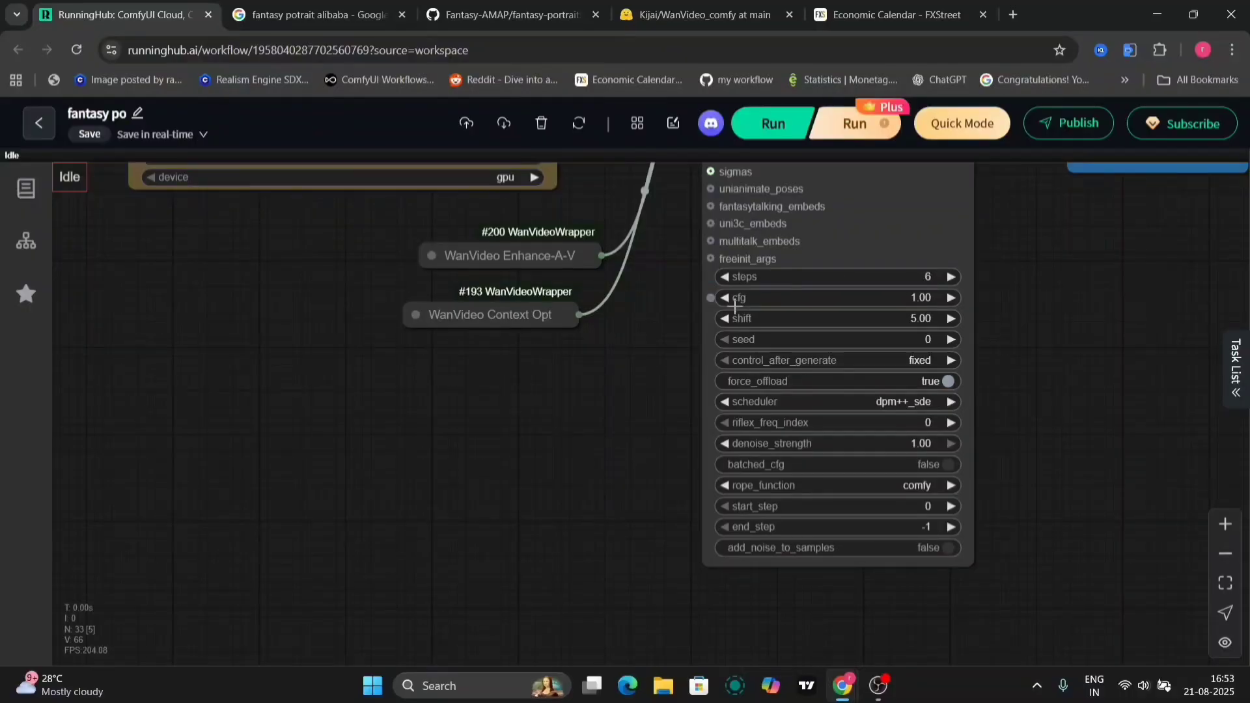
pyautogui.scroll(-5, 1112, 393)
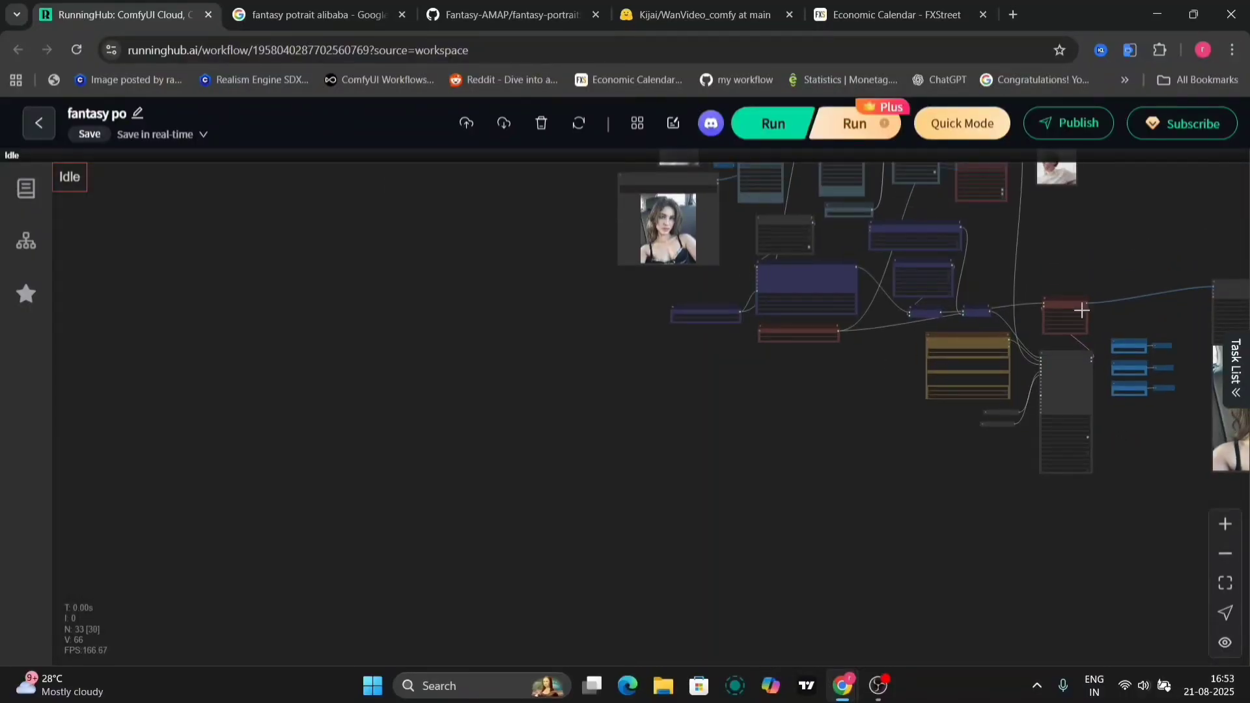
# Reposition the FantasyPortrait Face Detector node closer to WanVideo Add Fantasy Portrait, with the Landmarks to Image node just before it.
pyautogui.moveTo(1083, 260); pyautogui.dragTo(1100, 489)
pyautogui.scroll(10, 956, 340)
pyautogui.moveTo(956, 340); pyautogui.dragTo(792, 273)
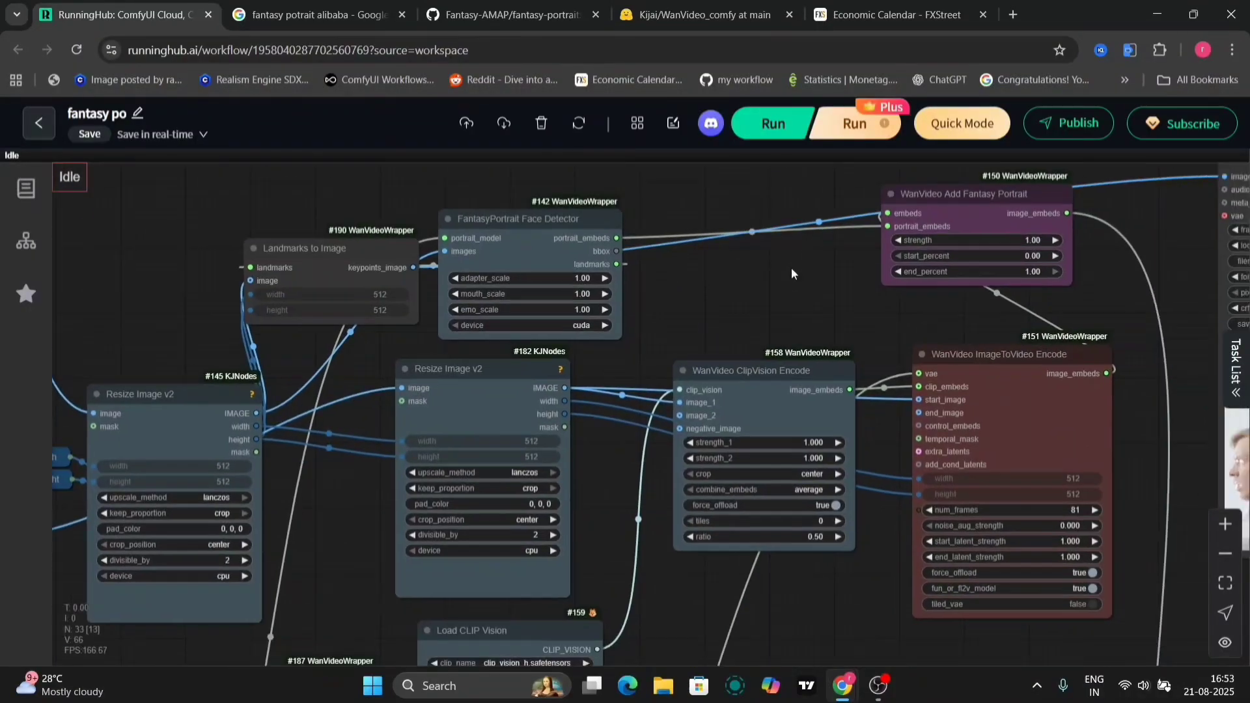
pyautogui.moveTo(557, 225); pyautogui.dragTo(687, 231)
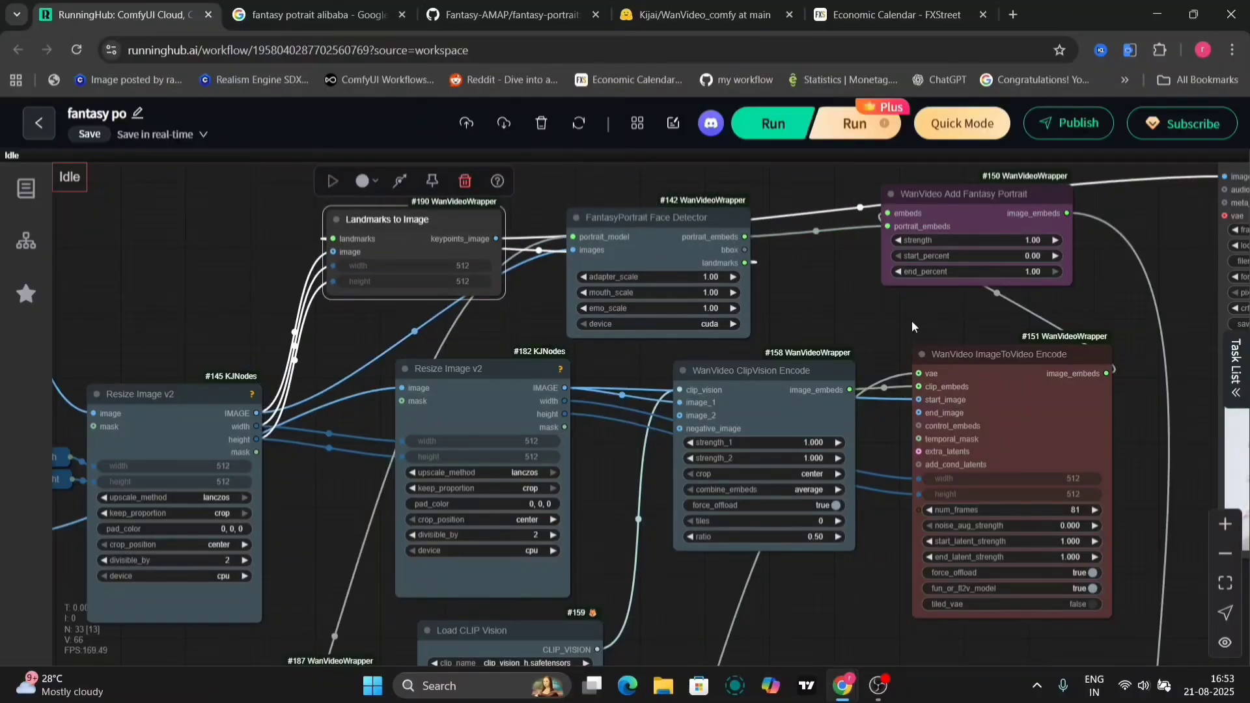
# View the facial-landmark preview video up close and move its node beside the generated portrait video node.
pyautogui.moveTo(912, 320); pyautogui.dragTo(409, 271)
pyautogui.scroll(11, 803, 428)
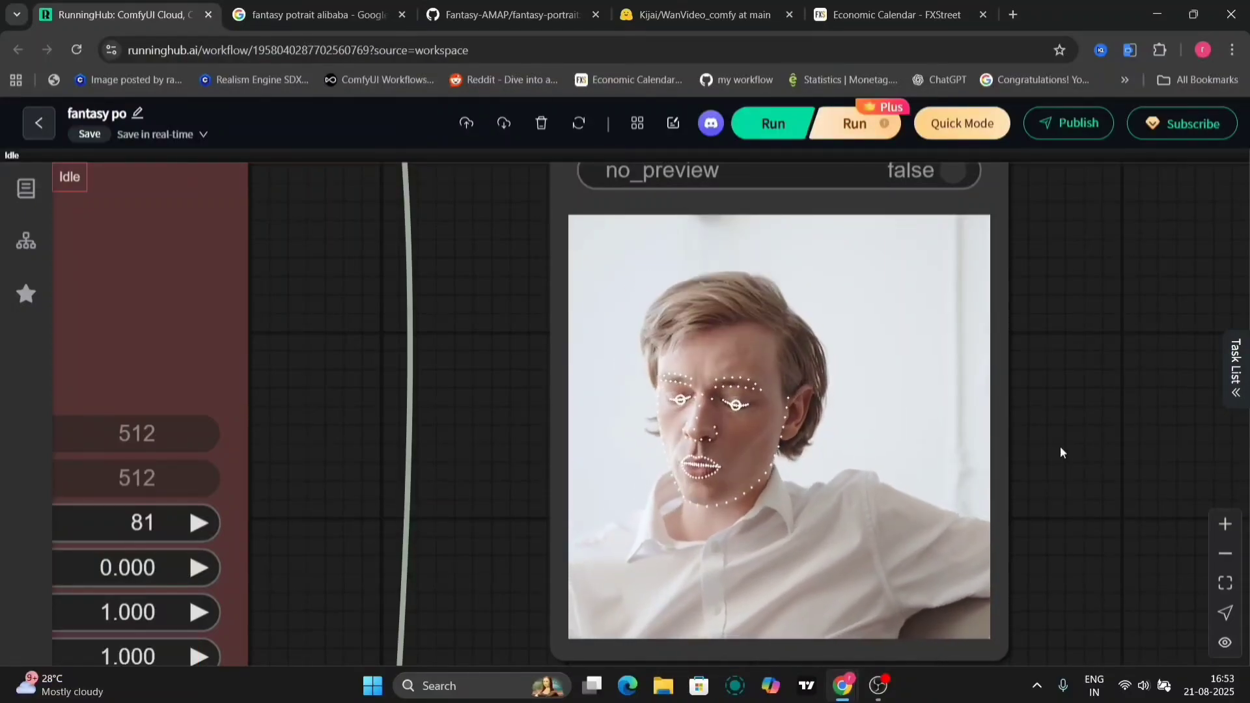
pyautogui.scroll(-5, 1036, 549)
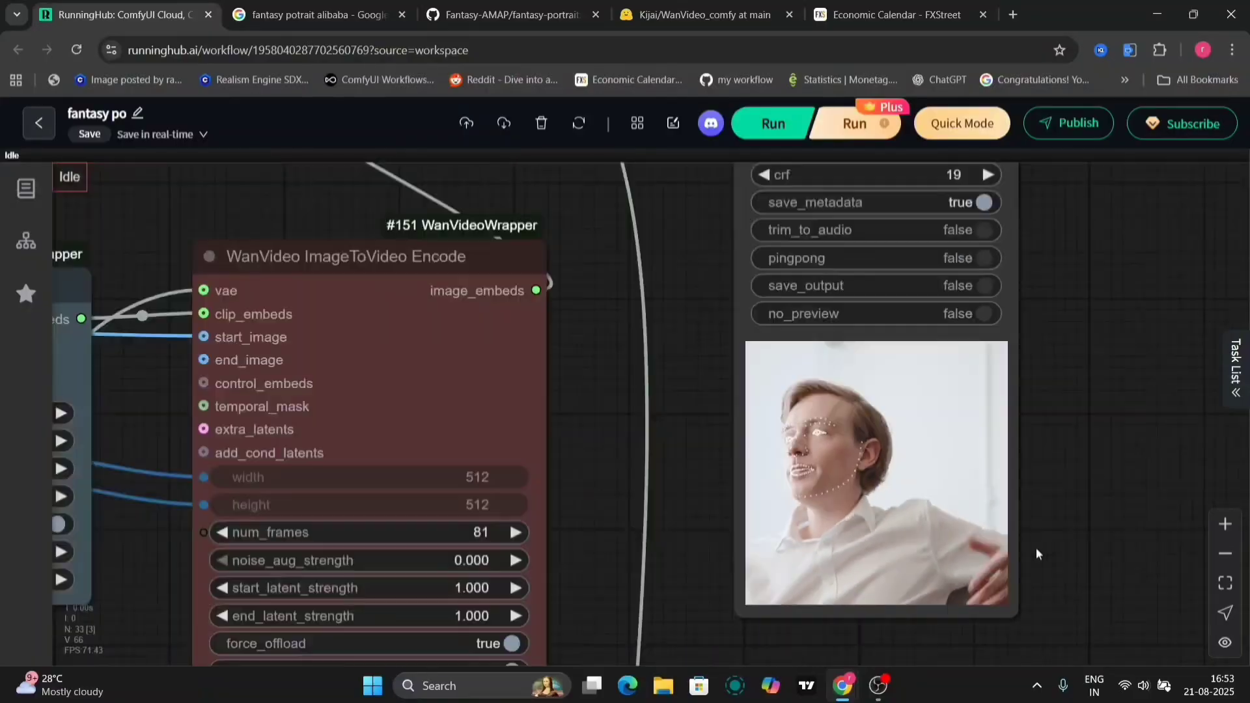
pyautogui.scroll(-15, 1036, 548)
pyautogui.moveTo(1037, 549); pyautogui.dragTo(931, 535)
pyautogui.moveTo(833, 333); pyautogui.dragTo(1231, 533)
pyautogui.moveTo(1079, 544); pyautogui.dragTo(768, 275)
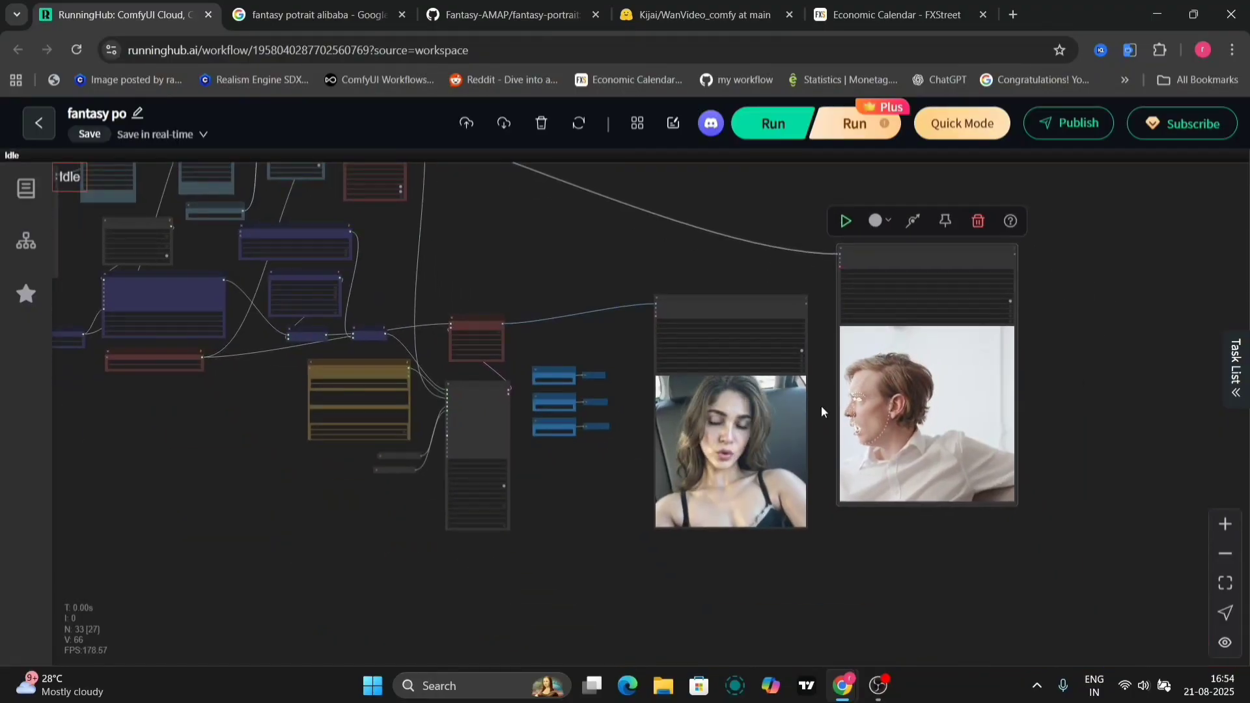
# Compare the generated portrait's facial expressions with the adjacent facial-landmark preview video.
pyautogui.scroll(10, 822, 405)
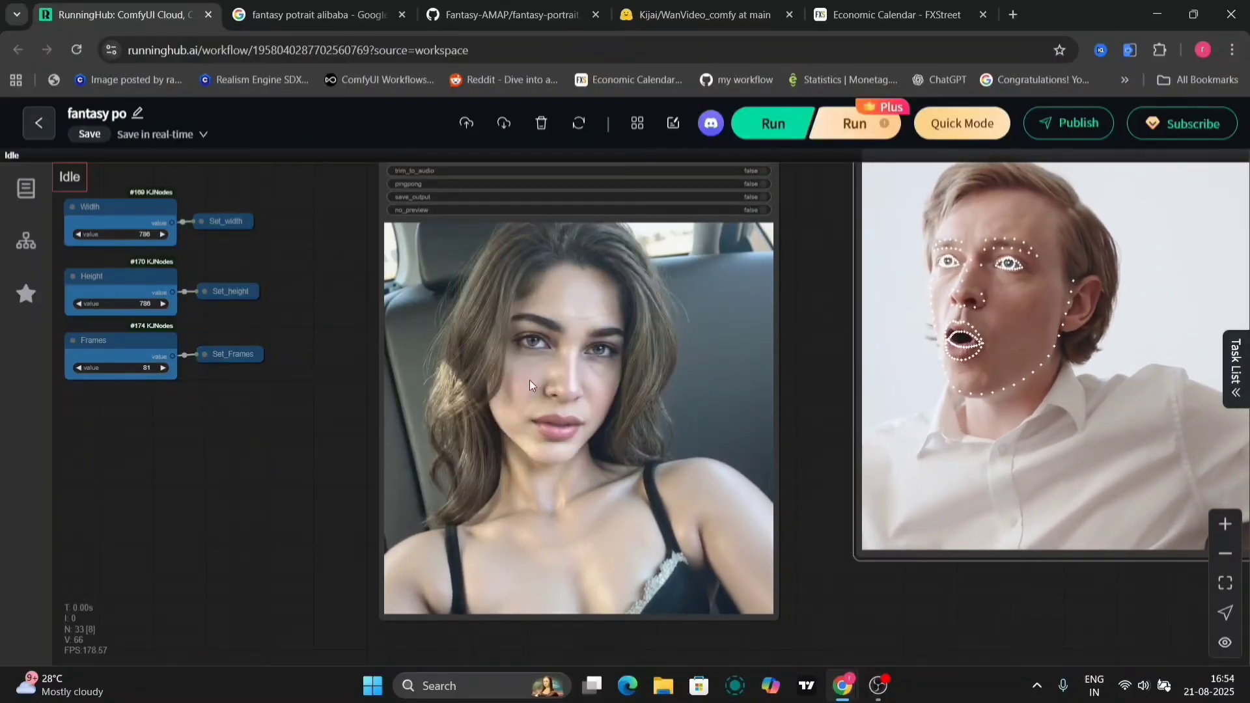
pyautogui.scroll(5, 543, 369)
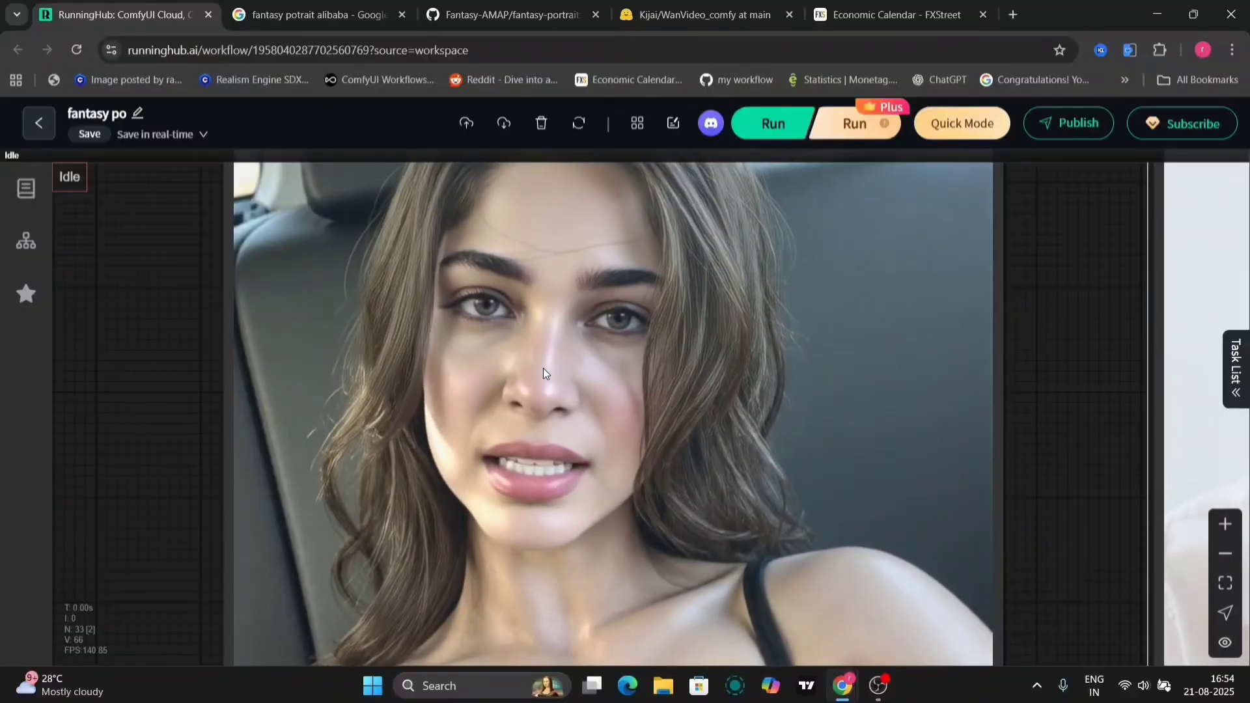
pyautogui.scroll(-5, 619, 326)
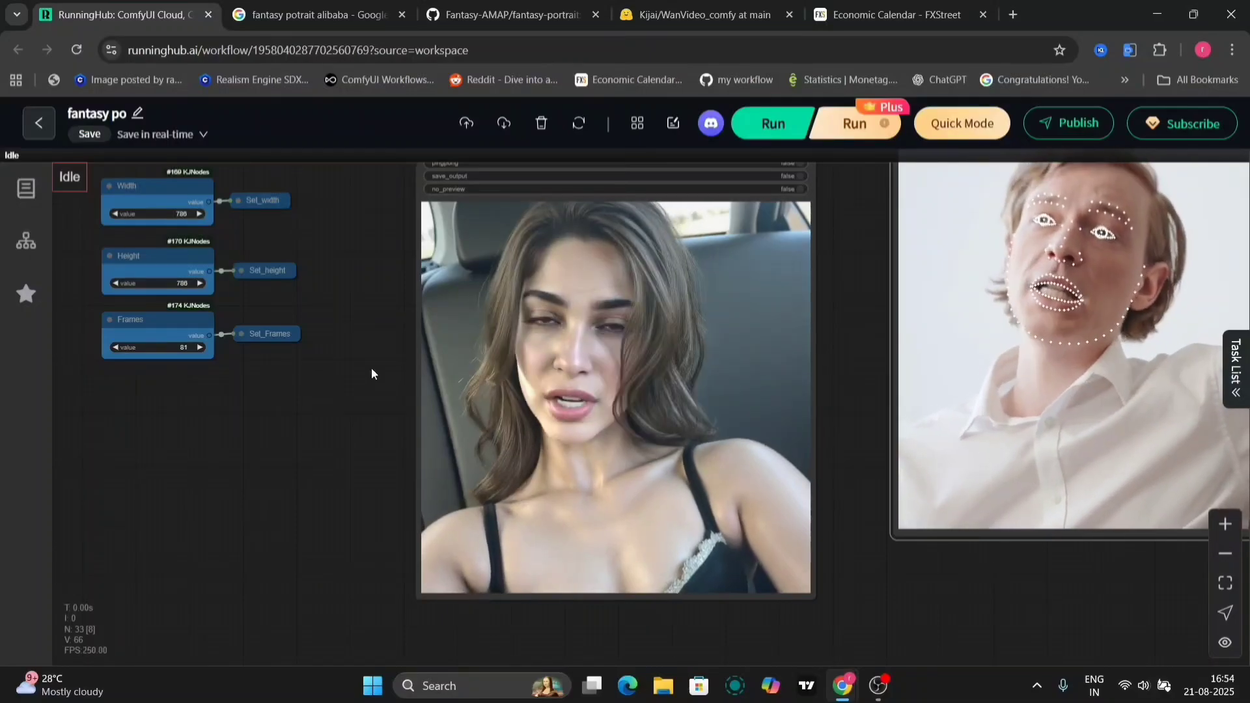
pyautogui.moveTo(371, 368); pyautogui.dragTo(460, 346)
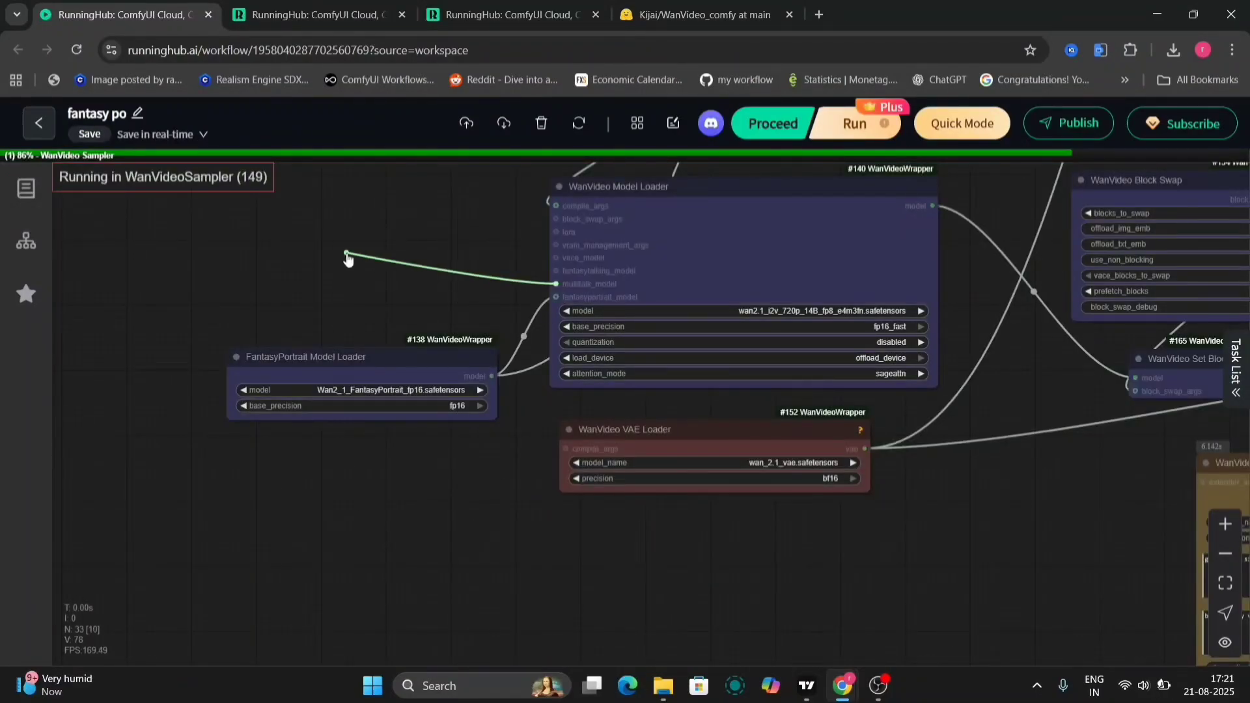
# Pull a link out of the WanVideo Model Loader's multitalk_model input and search the node library for wave2.
pyautogui.moveTo(347, 258); pyautogui.dragTo(346, 254)
pyautogui.click(399, 340)
pyautogui.moveTo(443, 248); pyautogui.dragTo(339, 258)
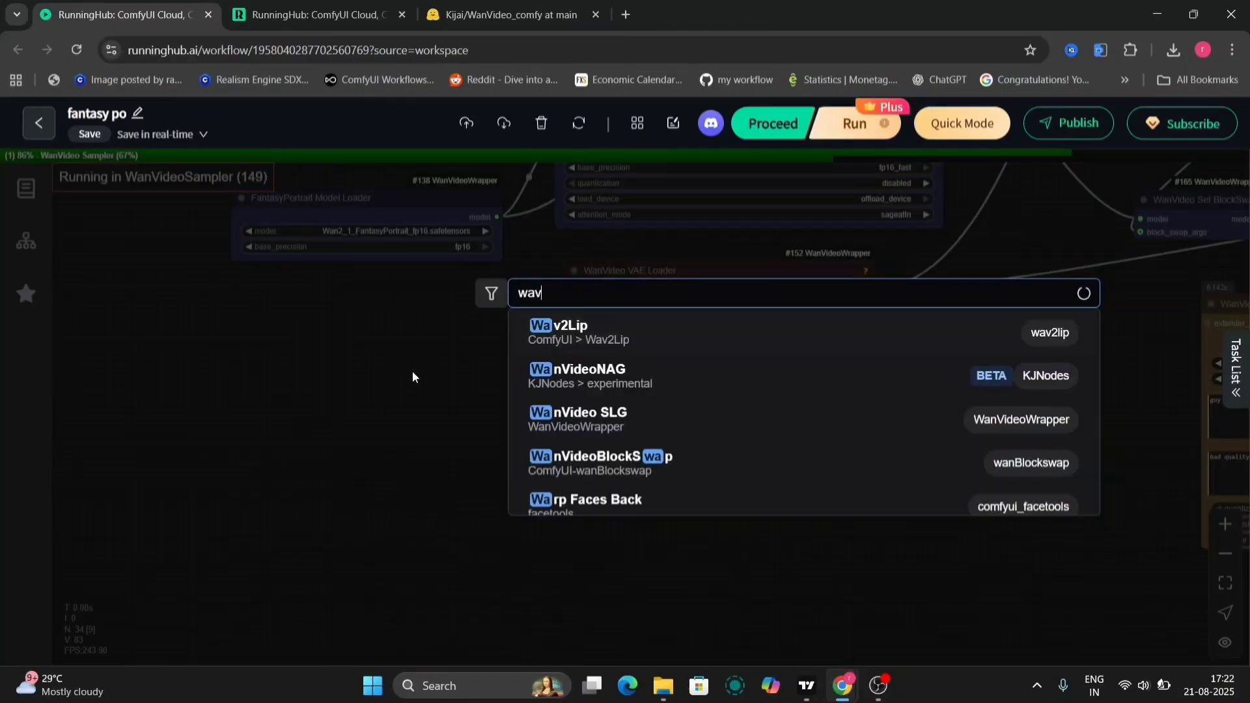
pyautogui.write('e2')
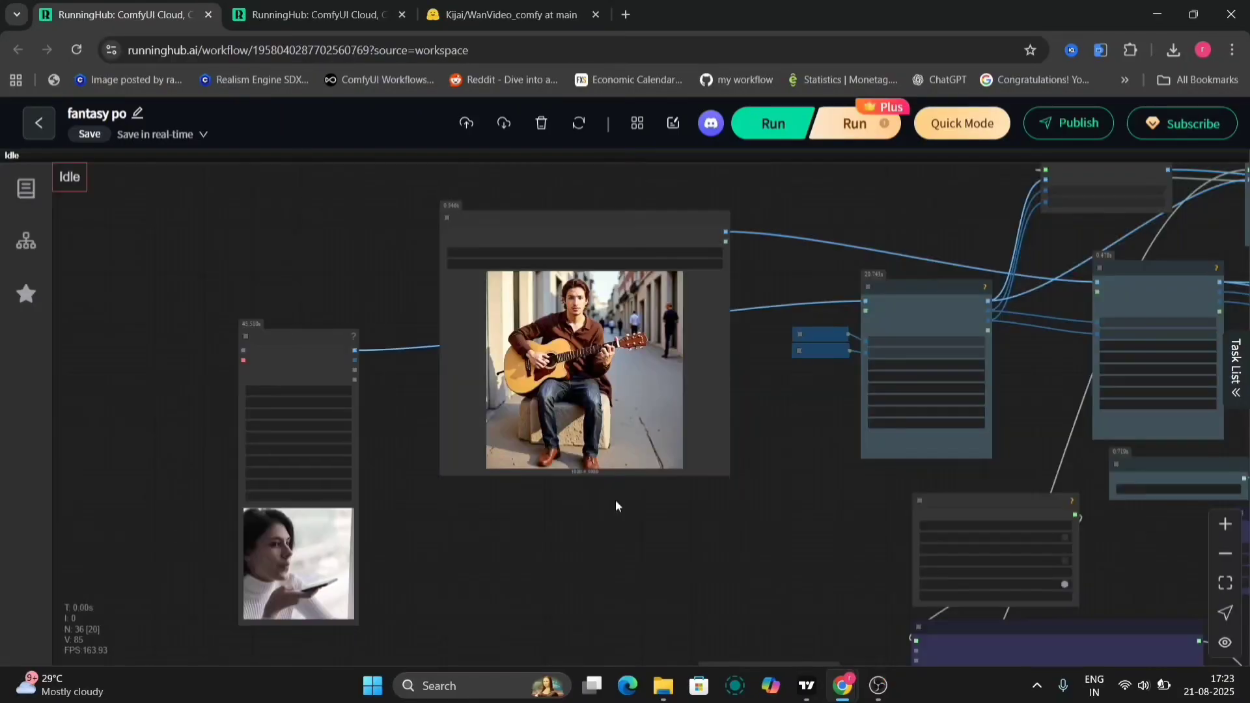
# Examine the phone-holding driving clip in Load Video (Upload) and the guitarist reference picture in the image loader.
pyautogui.scroll(6, 347, 551)
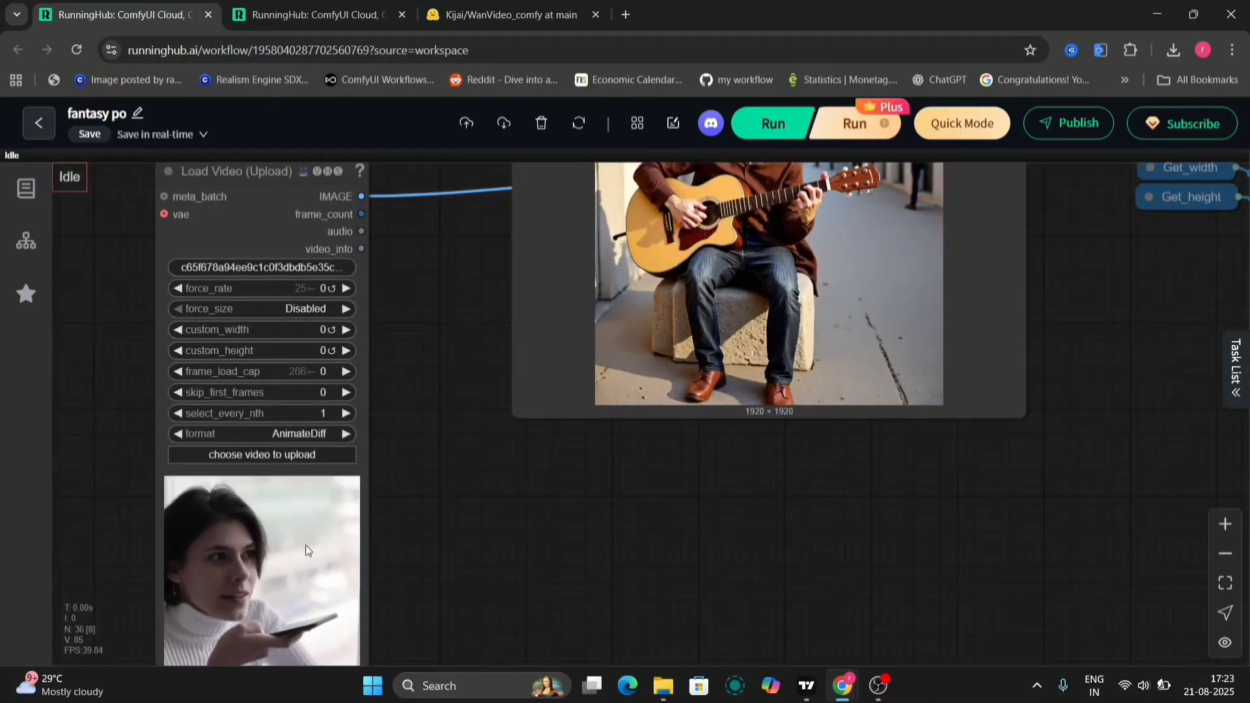
pyautogui.moveTo(443, 277); pyautogui.dragTo(290, 456)
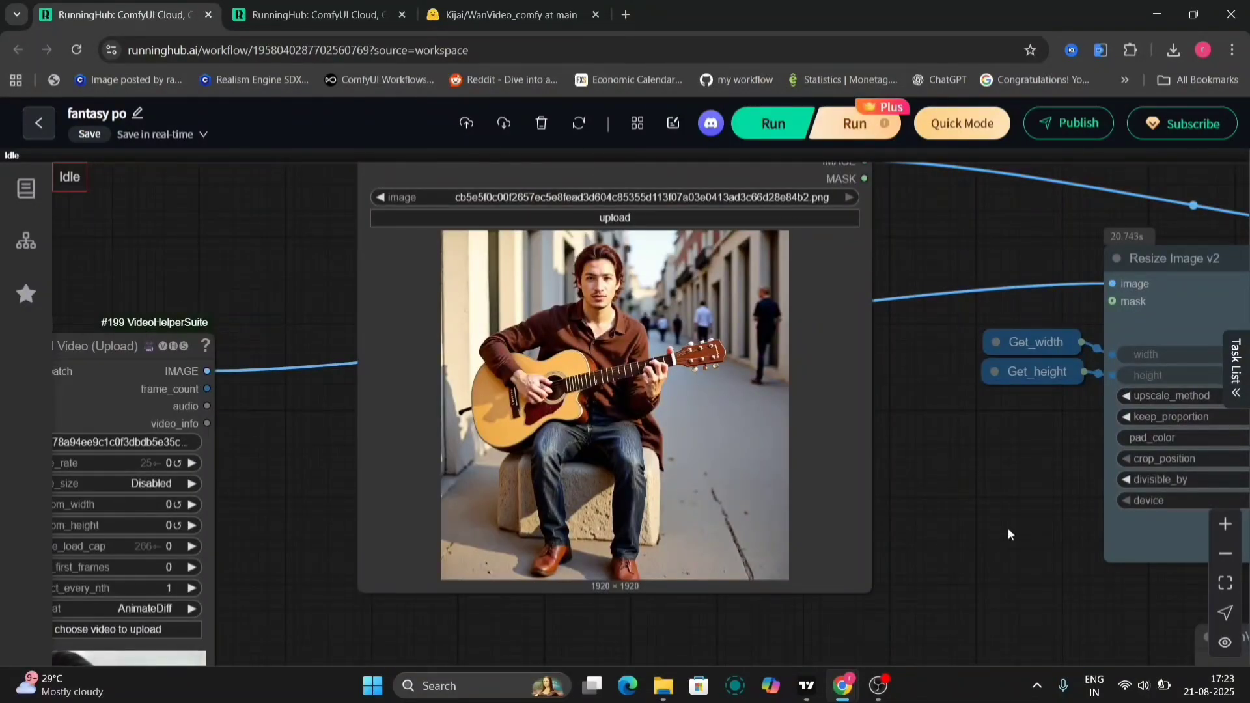
pyautogui.moveTo(1009, 530); pyautogui.dragTo(402, 288)
# Examine the guitarist prompt in the WanVideo TextEncode Cached node.
pyautogui.moveTo(902, 480); pyautogui.dragTo(265, 329)
pyautogui.moveTo(553, 502); pyautogui.dragTo(379, 519)
pyautogui.moveTo(1020, 557); pyautogui.dragTo(907, 210)
pyautogui.doubleClick(907, 209)
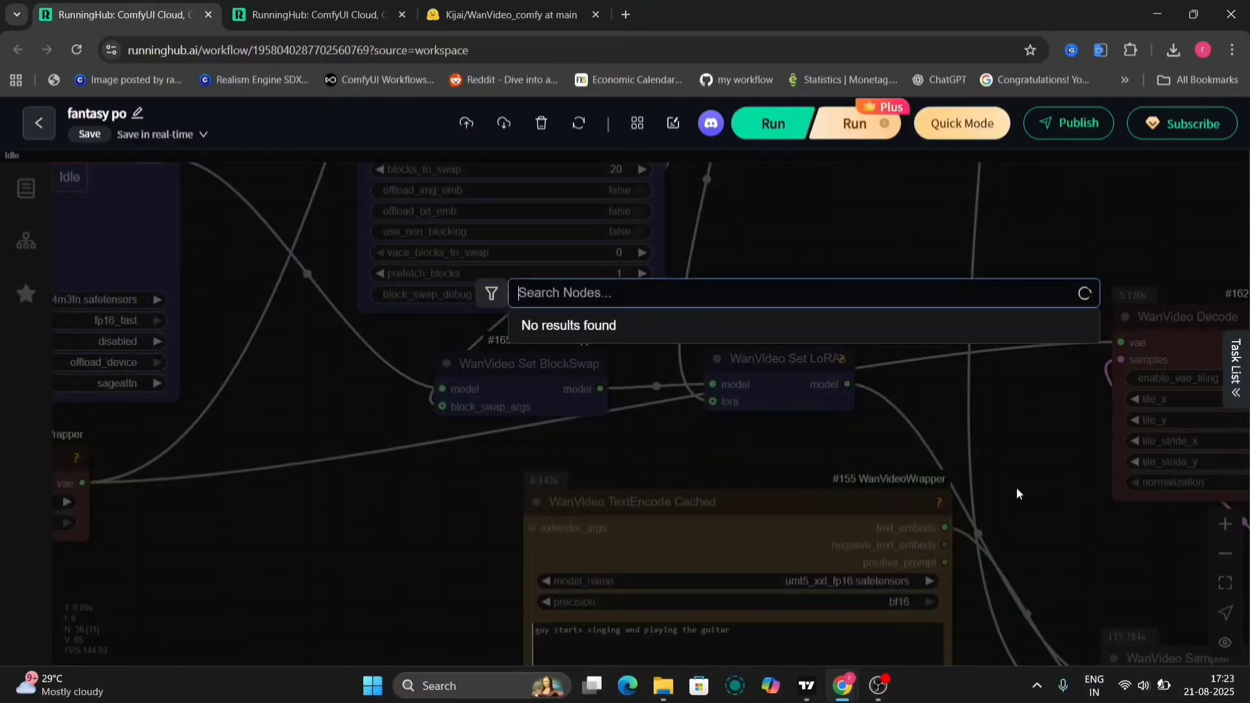
pyautogui.click(1028, 523)
pyautogui.moveTo(1028, 523); pyautogui.dragTo(988, 347)
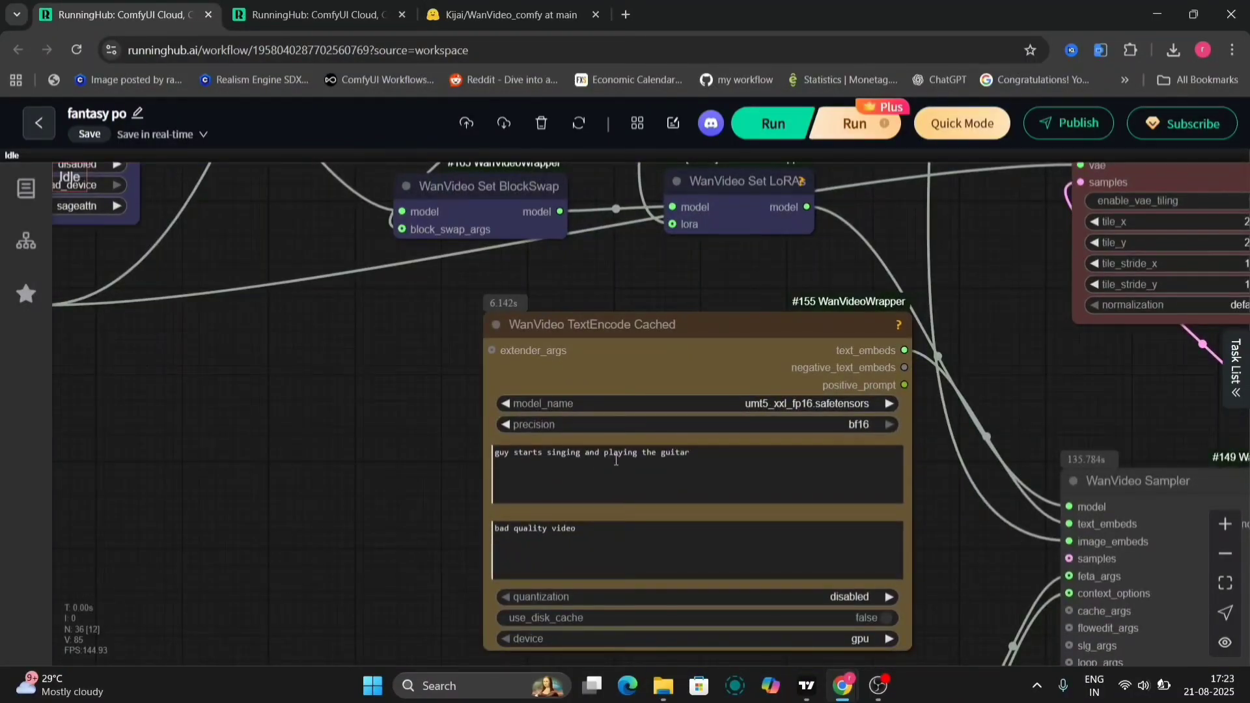
# Examine the generated guitarist video next to the facial-landmark preview of its driving clip.
pyautogui.moveTo(1077, 395); pyautogui.dragTo(380, 488)
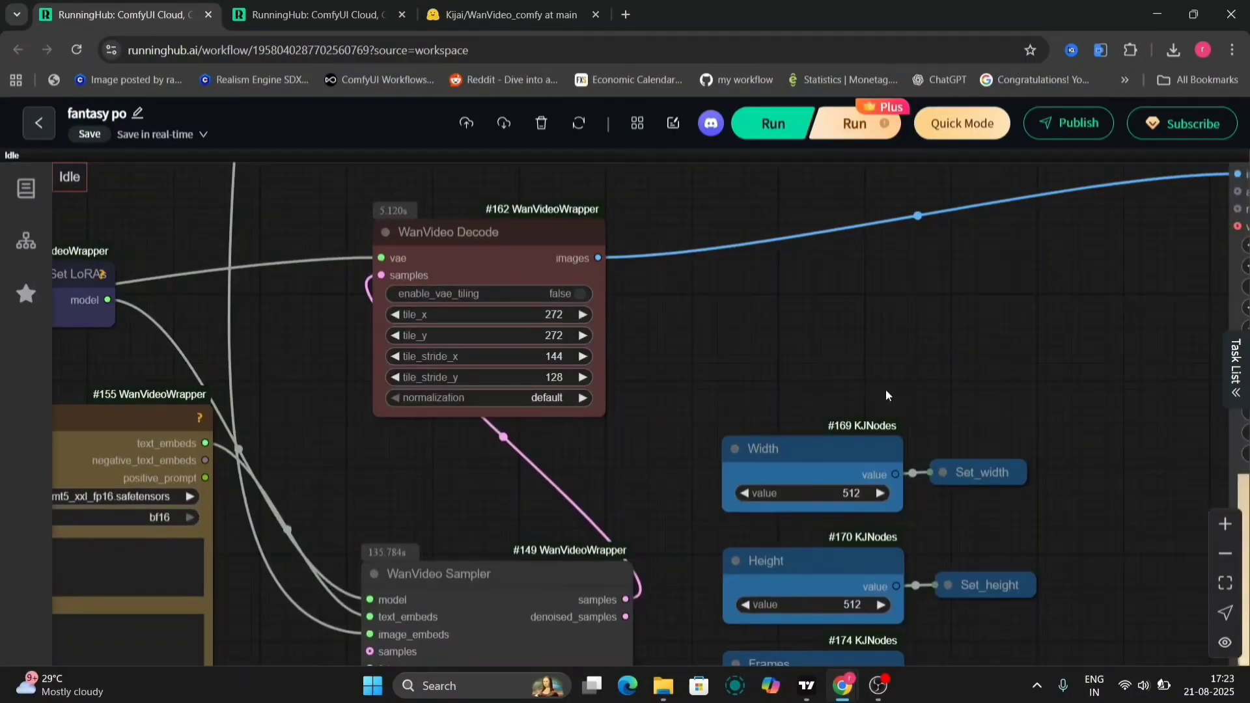
pyautogui.scroll(-5, 886, 389)
pyautogui.moveTo(886, 389); pyautogui.dragTo(329, 187)
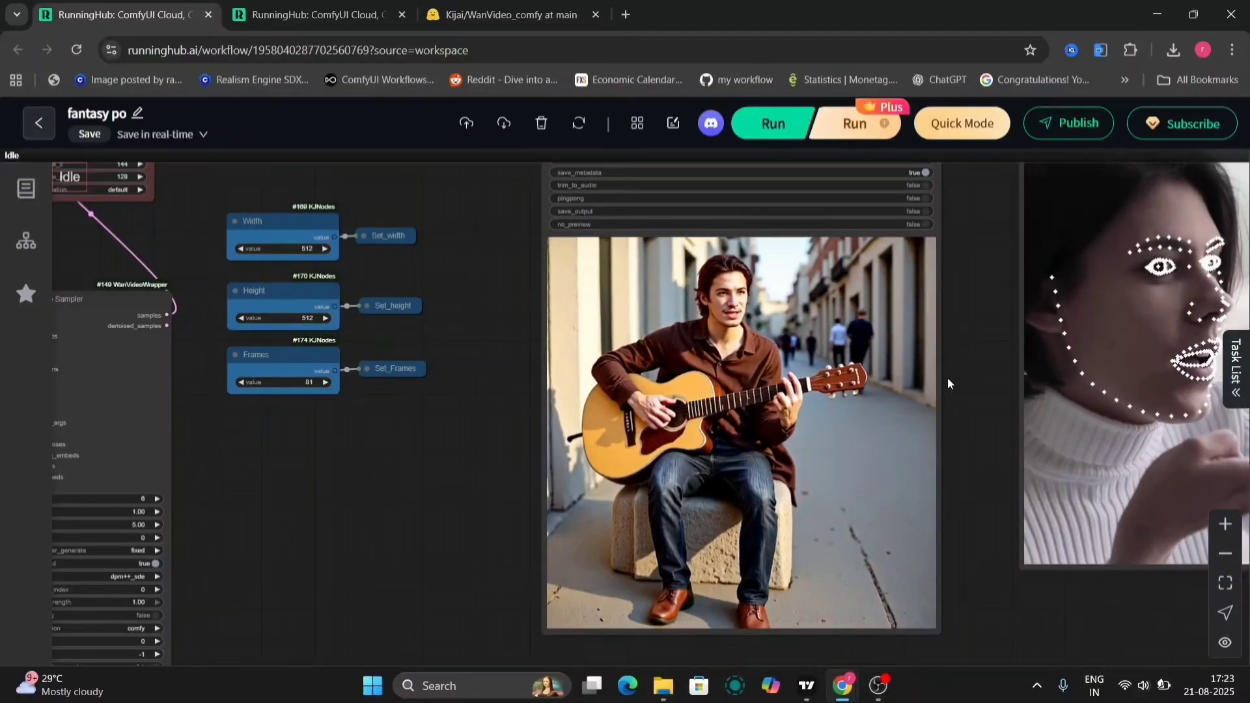
pyautogui.moveTo(973, 382); pyautogui.dragTo(772, 384)
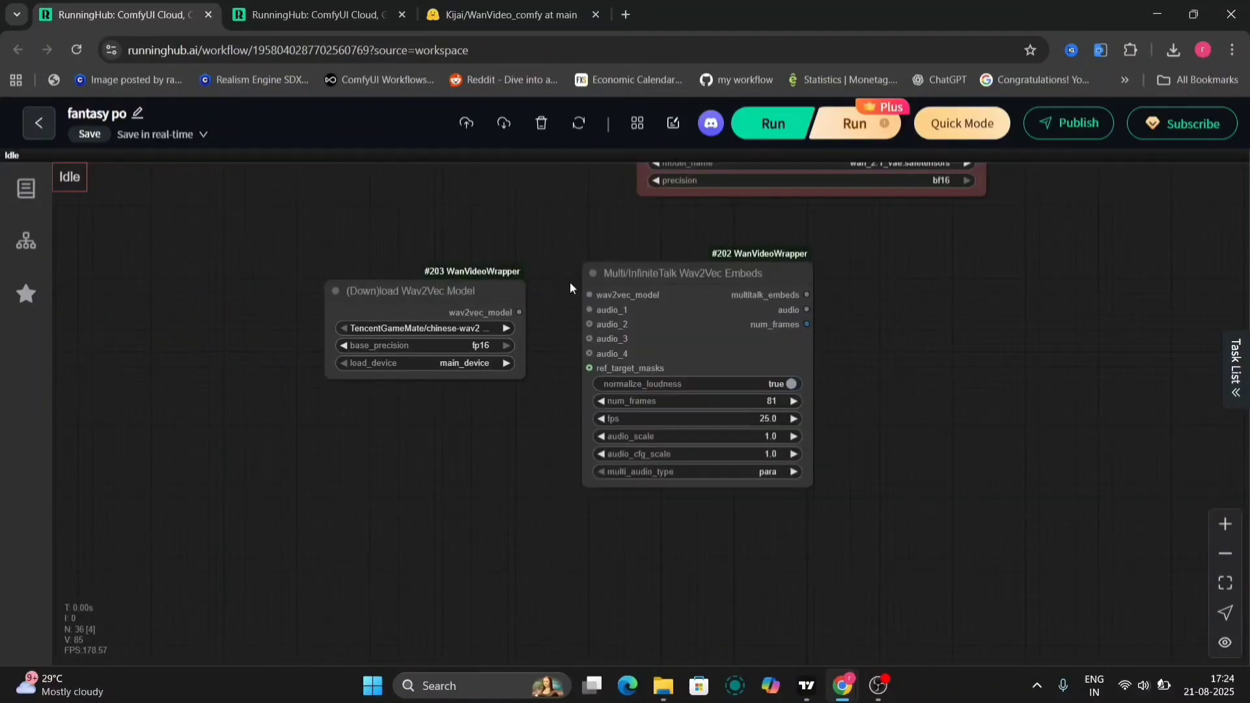
# Connect (Down)load Wav2Vec Model to the Multi/InfiniteTalk Wav2Vec Embeds node and move the embeds node beneath WanVideo TextEncode Cached.
pyautogui.moveTo(981, 305); pyautogui.dragTo(399, 688)
pyautogui.scroll(-5, 511, 526)
pyautogui.moveTo(771, 398); pyautogui.dragTo(651, 670)
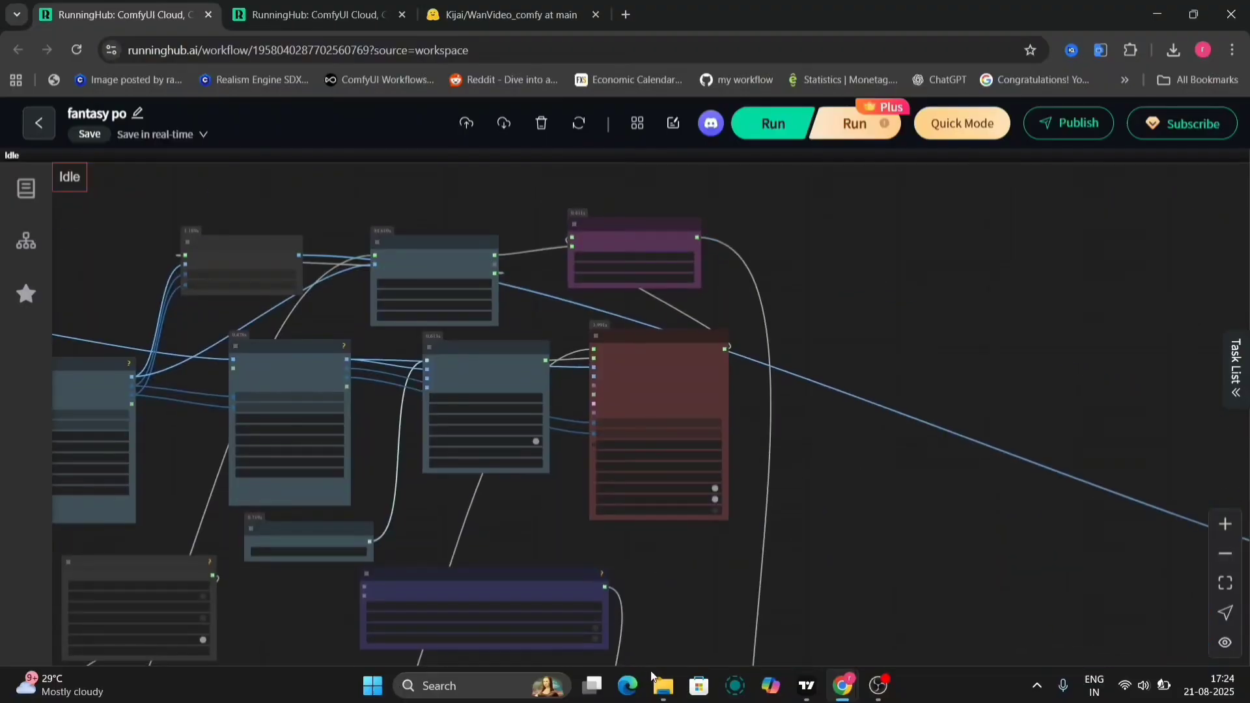
pyautogui.scroll(6, 577, 517)
pyautogui.moveTo(576, 517); pyautogui.dragTo(299, 193)
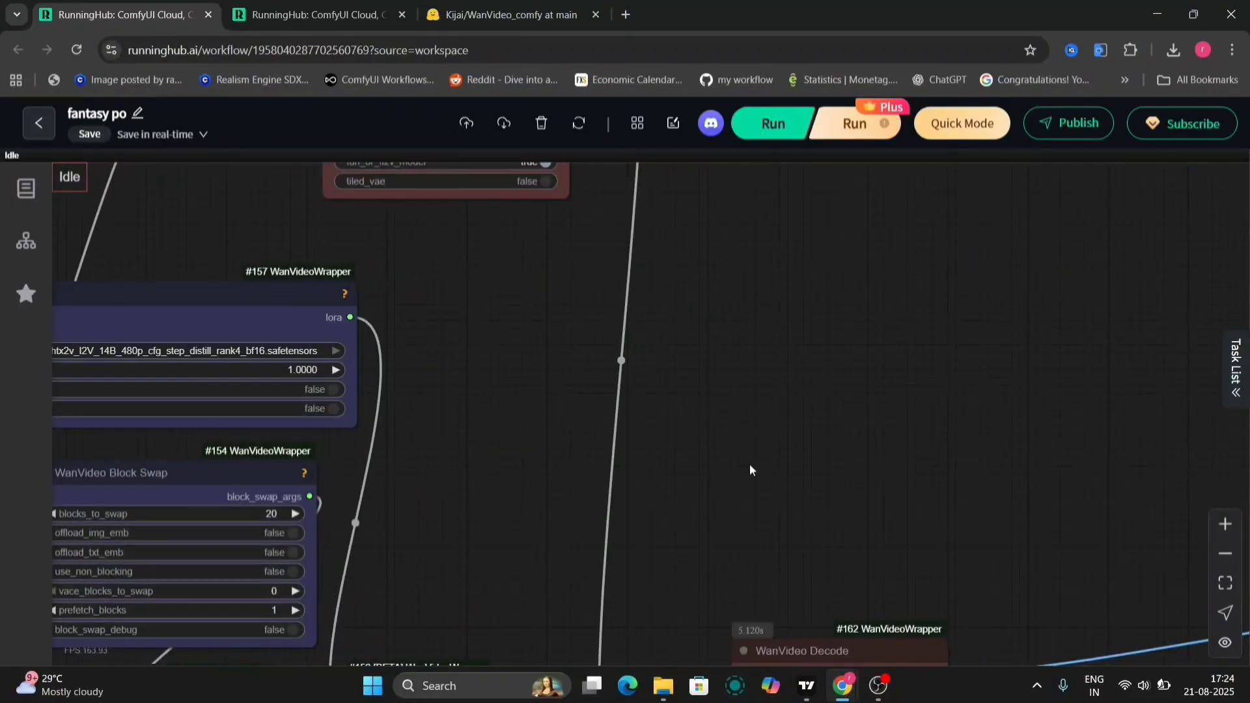
pyautogui.moveTo(738, 645); pyautogui.dragTo(460, 274)
pyautogui.moveTo(450, 372); pyautogui.dragTo(577, 164)
pyautogui.scroll(-6, 538, 226)
pyautogui.hscroll(-10, 538, 226)
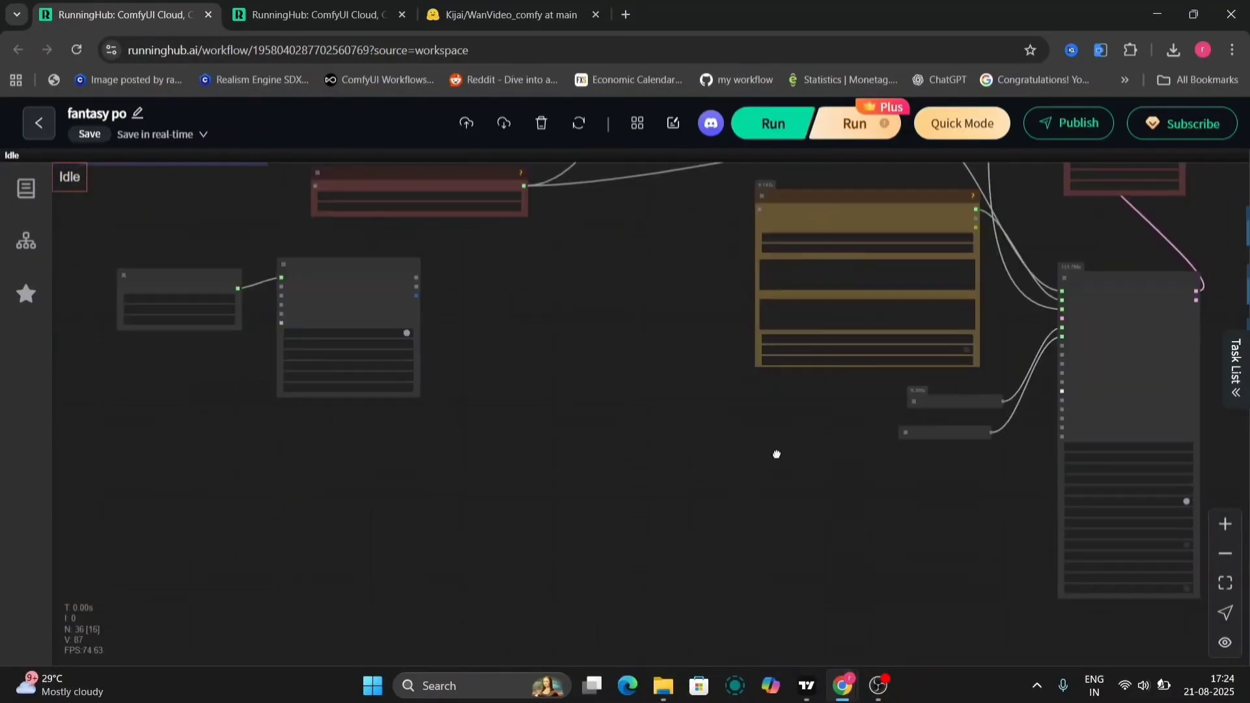
pyautogui.moveTo(377, 265); pyautogui.dragTo(822, 421)
pyautogui.scroll(5, 1029, 502)
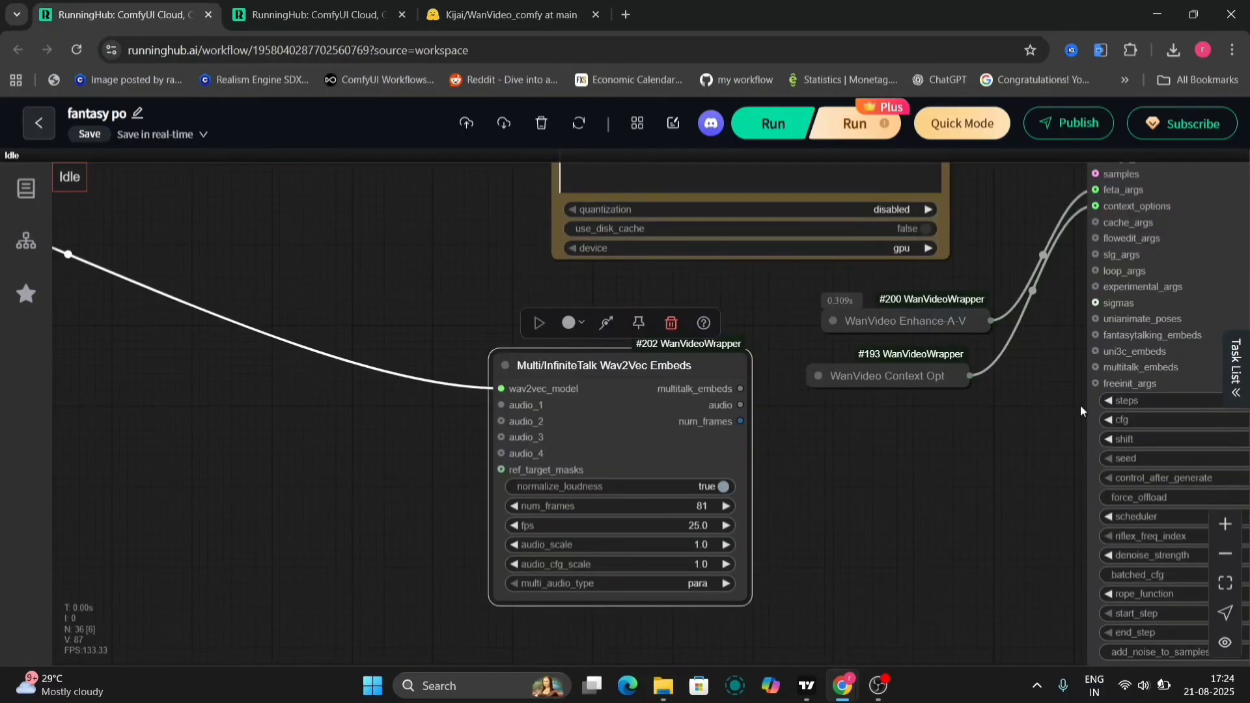
pyautogui.moveTo(741, 405); pyautogui.dragTo(210, 288)
pyautogui.click(260, 457)
pyautogui.click(331, 308)
pyautogui.press('Delete')
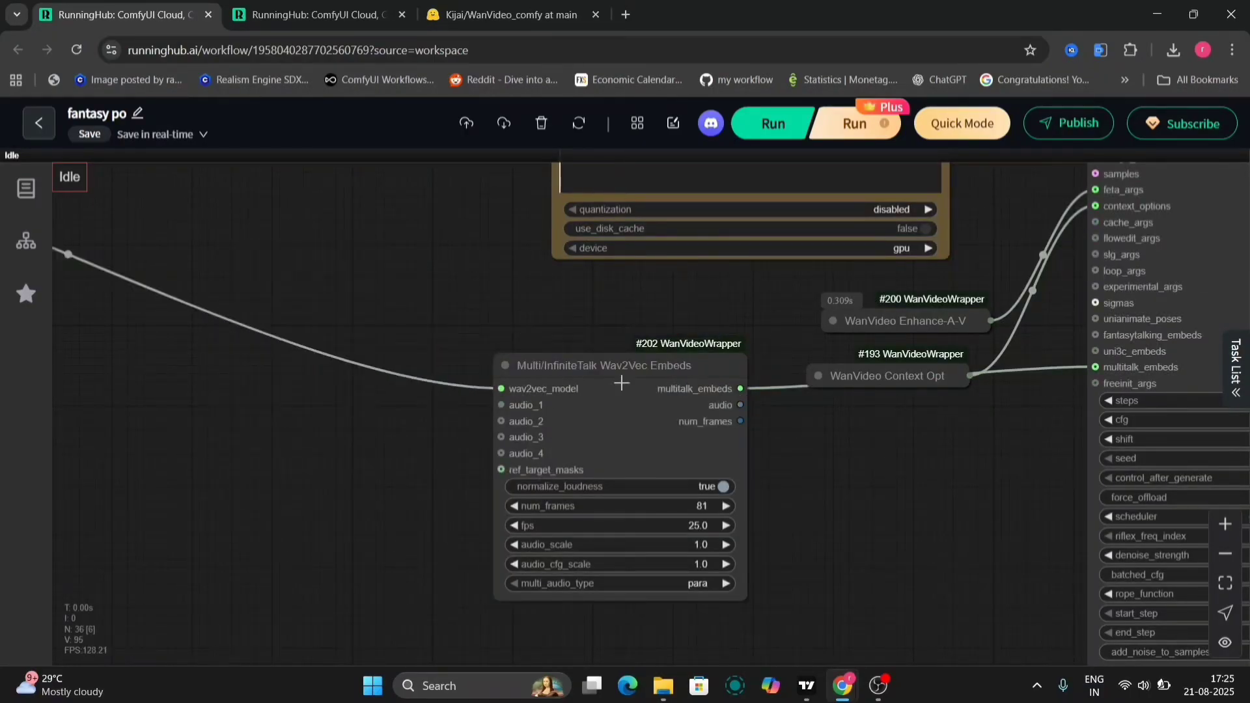
# Connect the audio output of Multi/InfiniteTalk Wav2Vec Embeds to the audio input of the guitarist output video node.
pyautogui.moveTo(741, 405); pyautogui.dragTo(117, 316)
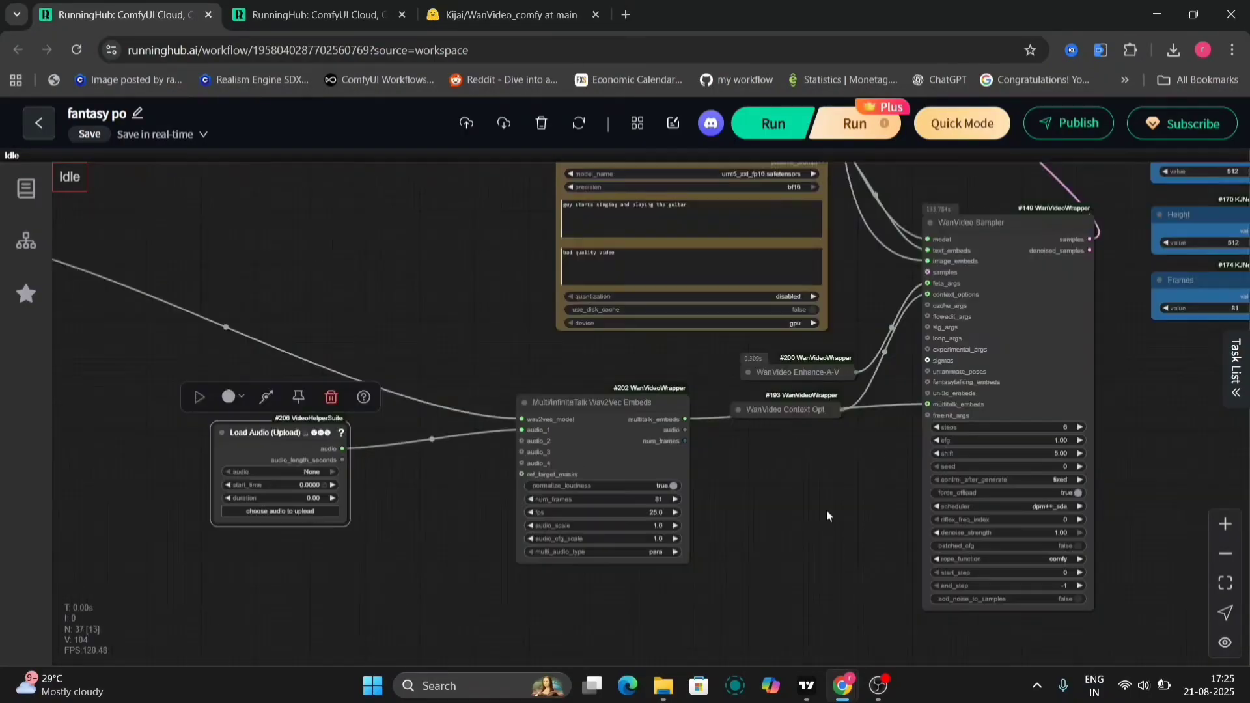
pyautogui.moveTo(826, 509); pyautogui.dragTo(404, 664)
pyautogui.moveTo(266, 603); pyautogui.dragTo(1056, 153)
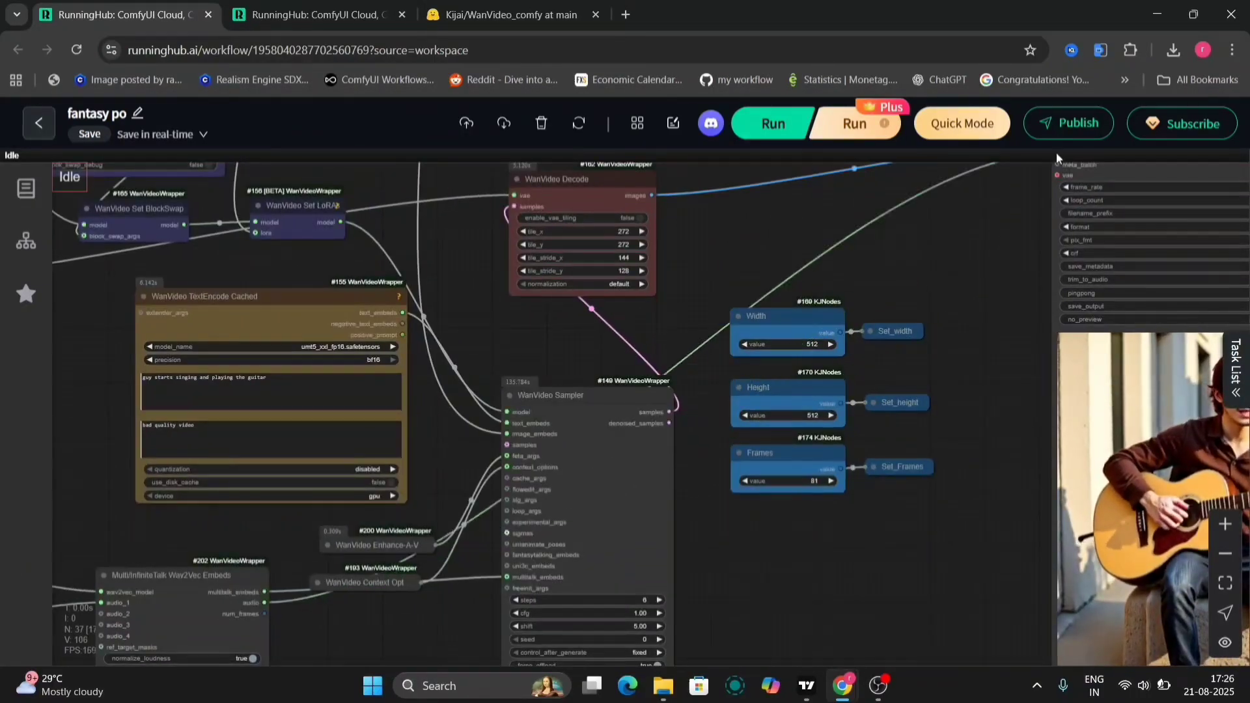
# Place a Set_Frames node beside Multi/InfiniteTalk Wav2Vec Embeds and link it to the num_frames input.
pyautogui.moveTo(536, 341); pyautogui.dragTo(497, 429)
pyautogui.moveTo(720, 653); pyautogui.dragTo(1030, 376)
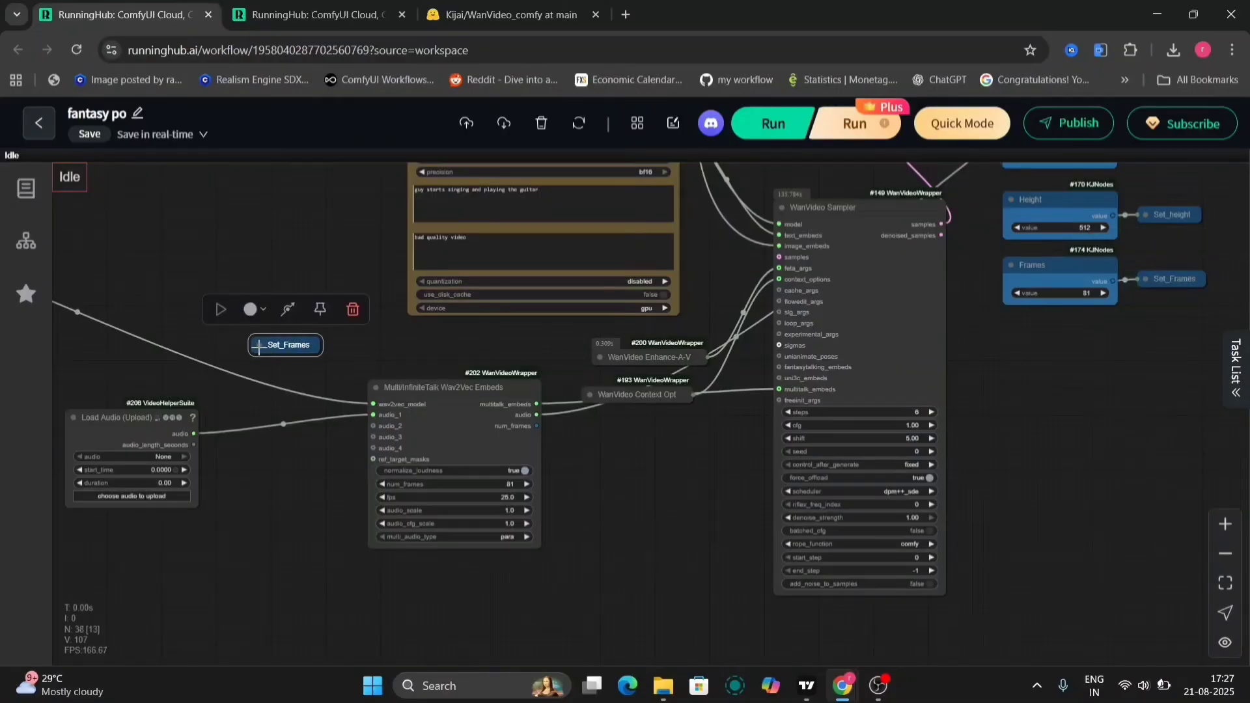
pyautogui.moveTo(322, 405); pyautogui.dragTo(306, 499)
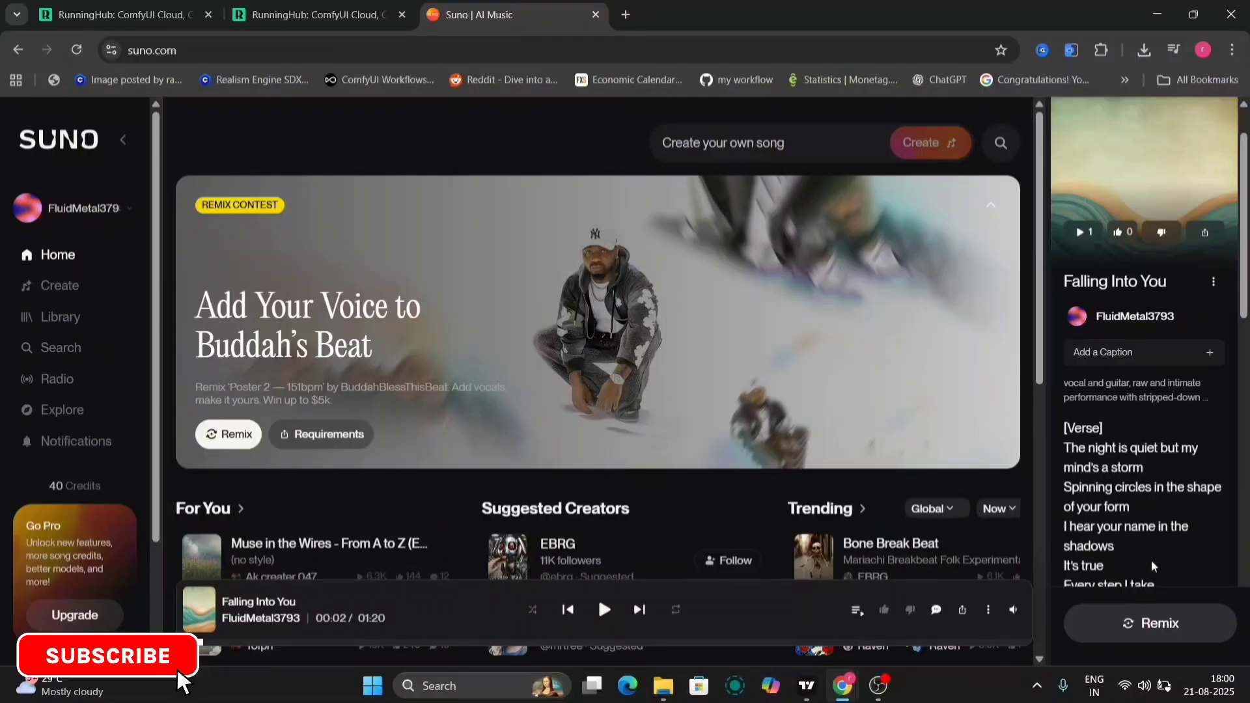
# Close the Suno page and return to the audio nodes of the fantasy po workflow.
pyautogui.click(596, 14)
pyautogui.click(152, 5)
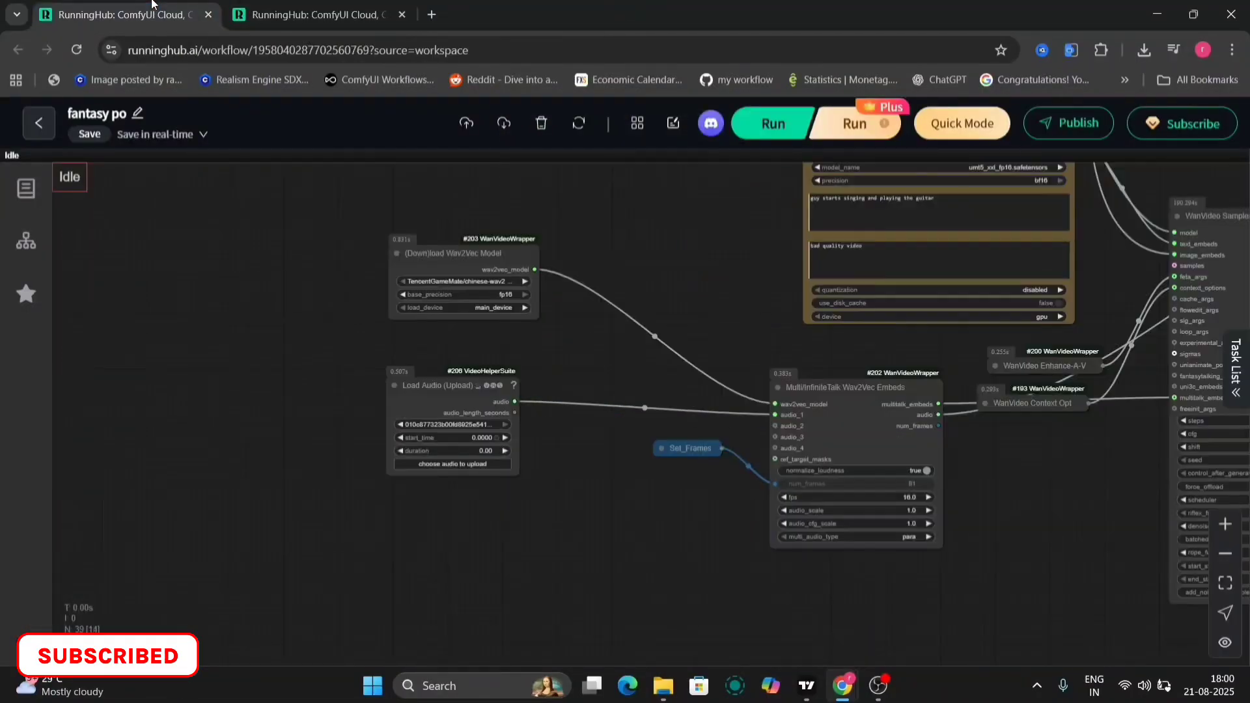
pyautogui.moveTo(588, 310); pyautogui.dragTo(170, 223)
# Follow the audio embeds through the WanVideo Sampler and play the generated video of the singing guitarist.
pyautogui.moveTo(609, 405); pyautogui.dragTo(617, 359)
pyautogui.moveTo(617, 411); pyautogui.dragTo(511, 604)
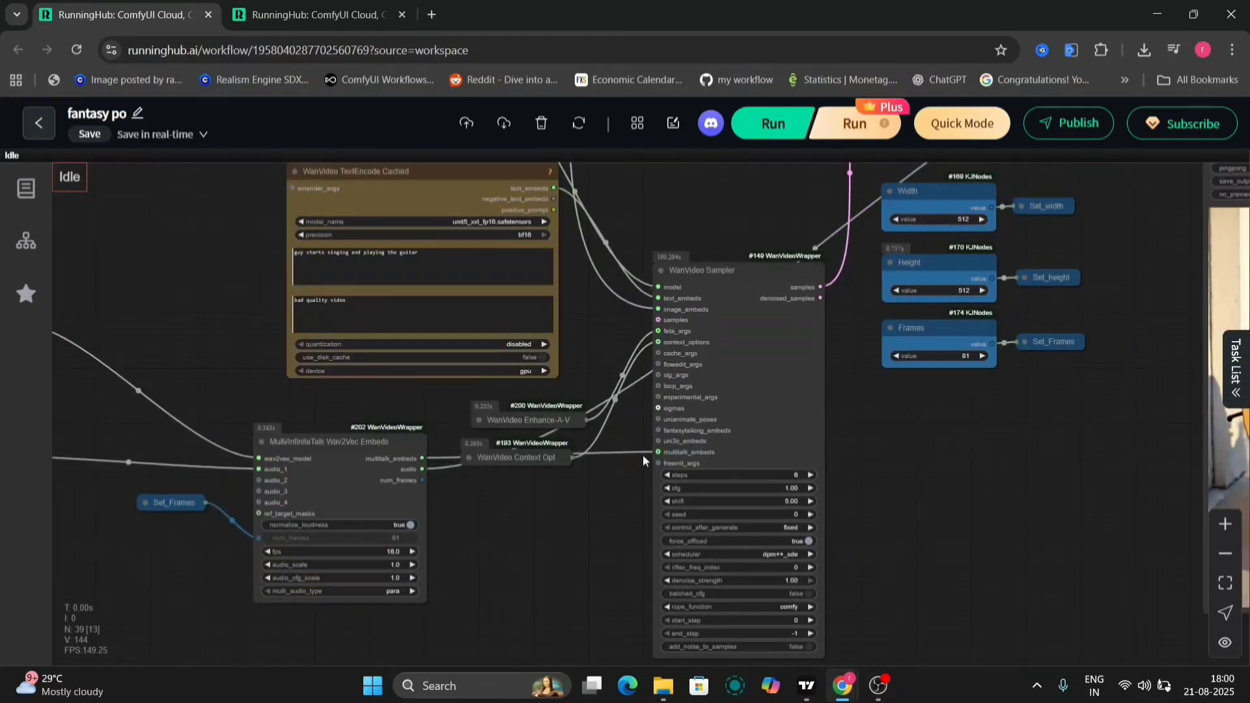
pyautogui.moveTo(1002, 501); pyautogui.dragTo(905, 583)
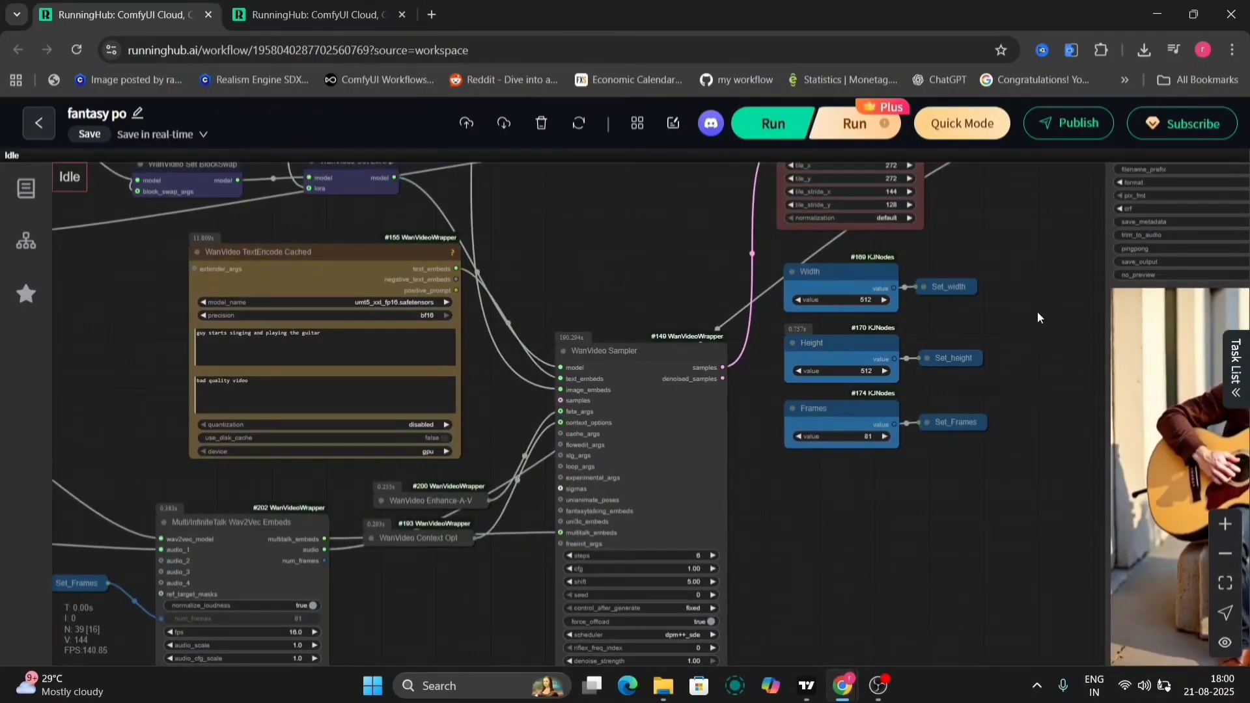
pyautogui.moveTo(1015, 415); pyautogui.dragTo(465, 357)
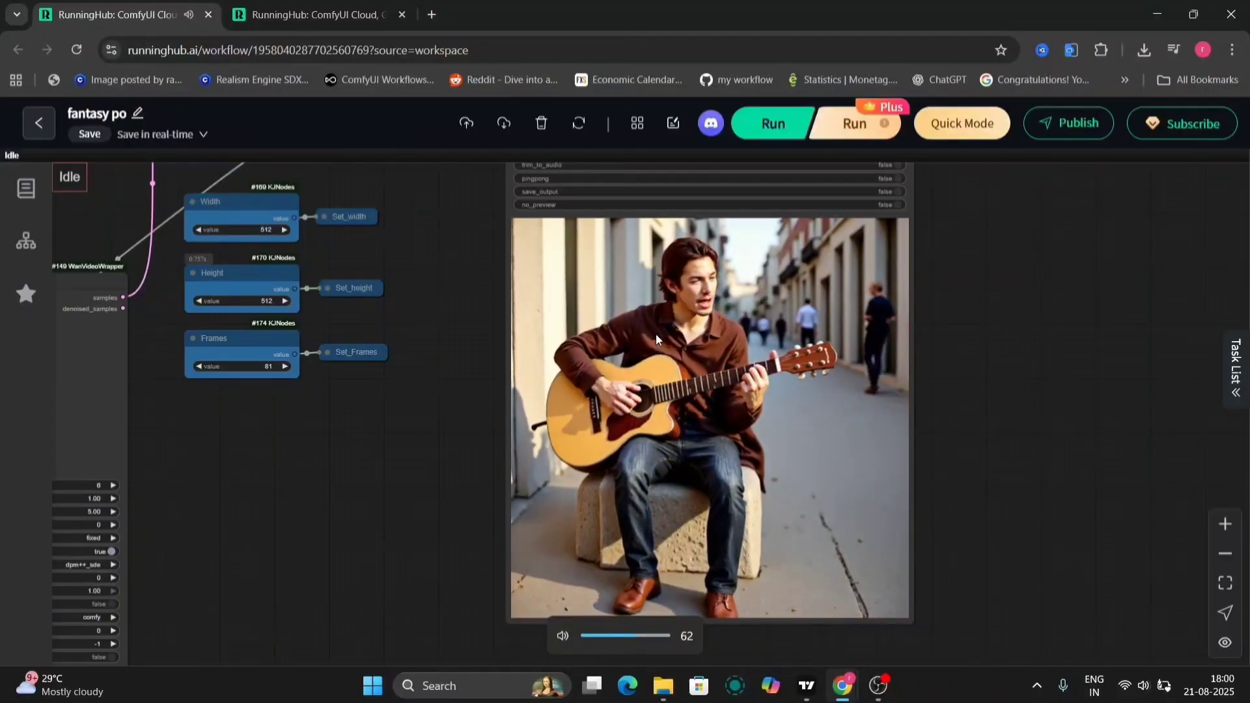